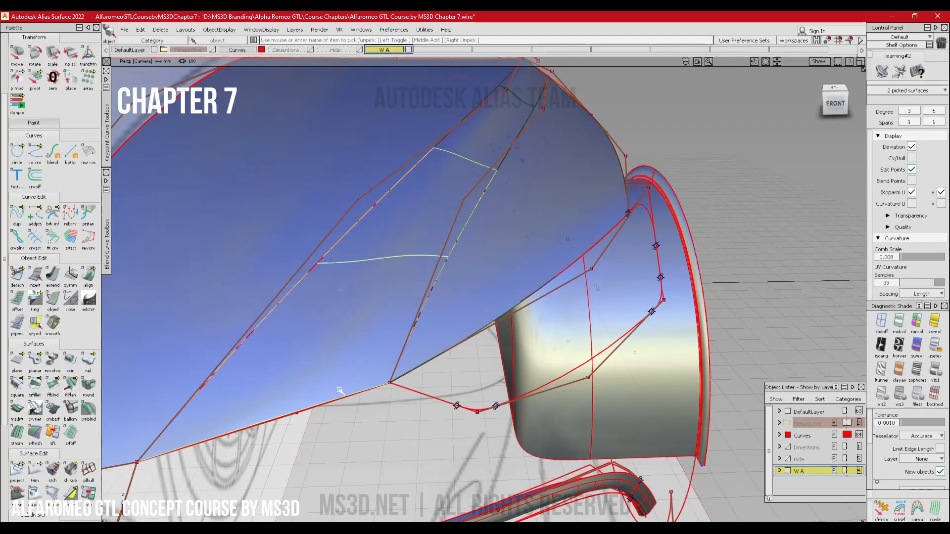
- Change the End flow control of the freeform blend between the hood and side surfaces from Connect ends to another option
click(52, 385)
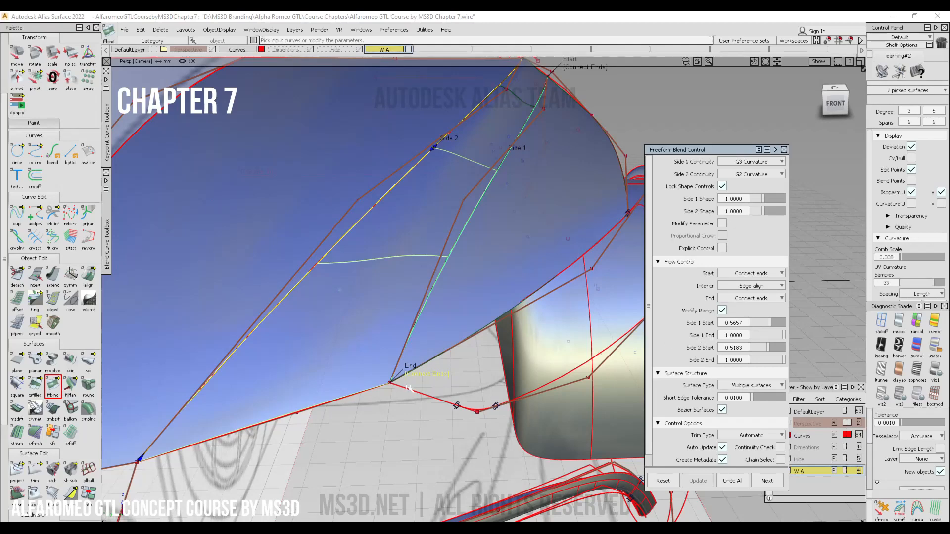
click(765, 298)
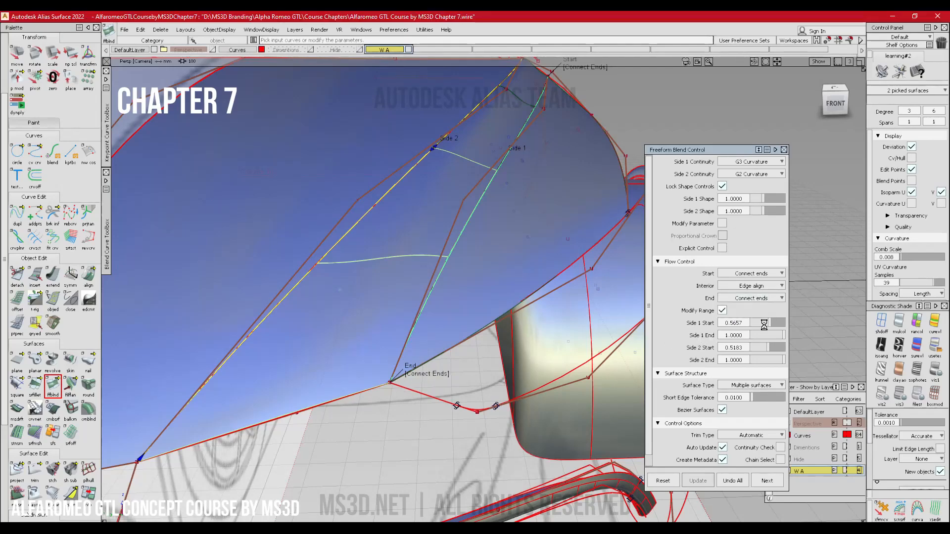
click(763, 324)
ctrl+shift+drag(356, 365, 350, 356)
- Hide the model lines and apply horizontal/vertical zebra shading to examine the stripe flow across the hood and blend
ctrl+shift+right_drag(376, 391, 365, 354)
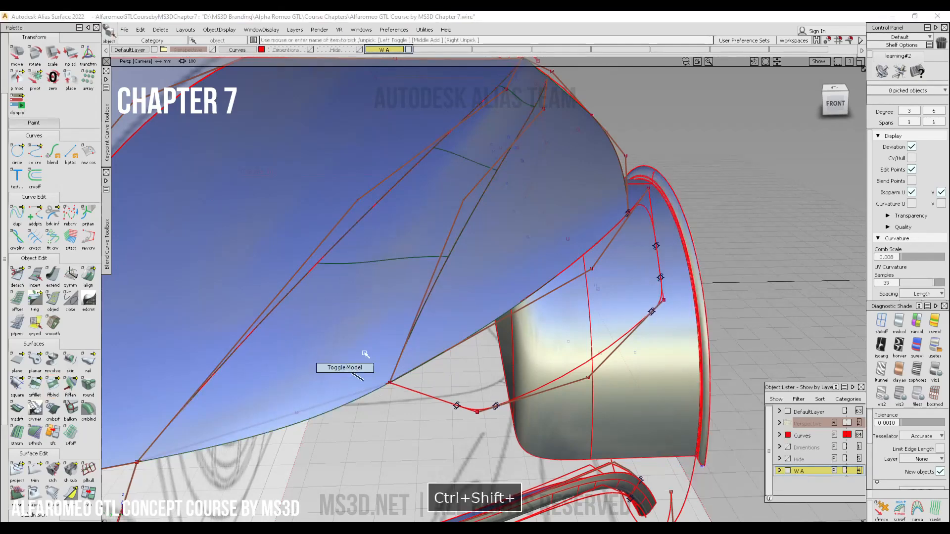
alt+shift+drag(365, 354, 342, 381)
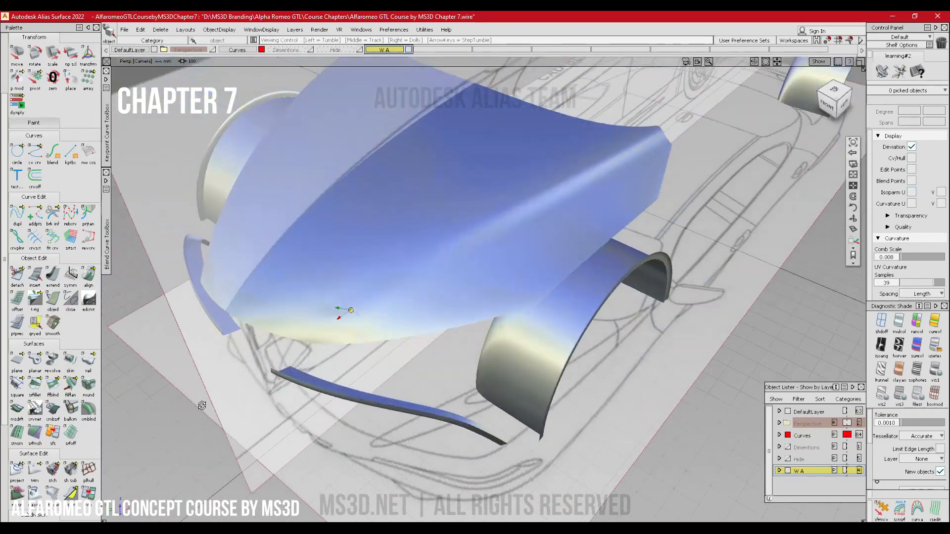
alt+shift+right_drag(341, 381, 376, 346)
mouse_move(376, 347)
alt+shift+mouse_down()
mouse_move(391, 369)
mouse_move(421, 346)
alt+shift+mouse_up()
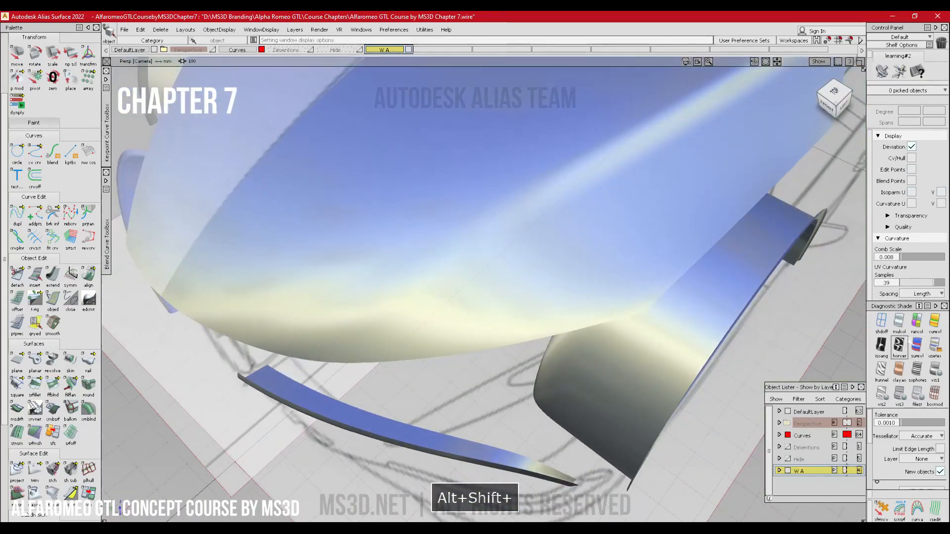
click(899, 347)
mouse_move(510, 292)
alt+shift+mouse_down()
mouse_move(556, 244)
mouse_move(475, 340)
alt+shift+mouse_up()
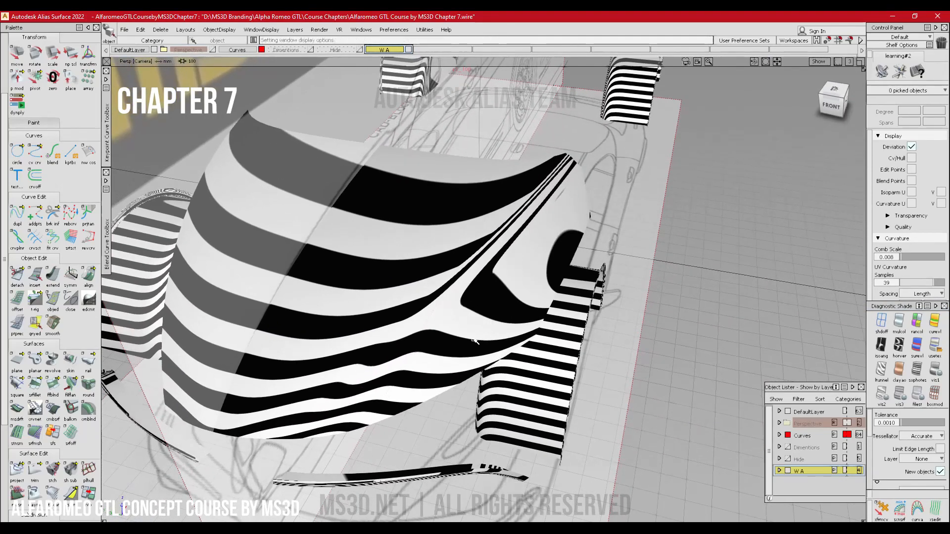
mouse_move(473, 340)
alt+shift+right_down()
mouse_move(467, 322)
mouse_move(412, 336)
mouse_move(390, 312)
alt+shift+right_up()
mouse_move(388, 312)
alt+shift+mouse_down()
mouse_move(589, 244)
mouse_move(482, 337)
alt+shift+mouse_up()
mouse_move(482, 336)
alt+shift+middle_down()
mouse_move(566, 331)
mouse_move(618, 310)
alt+shift+middle_up()
- Check the curvature map briefly, return to plain shading and set the diagnostic shading tolerance to 0.05
click(933, 324)
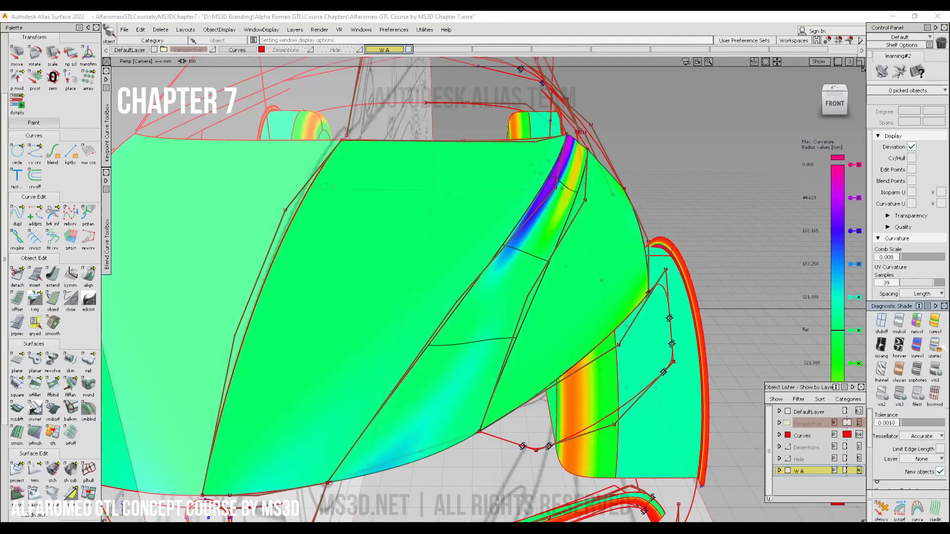
click(935, 347)
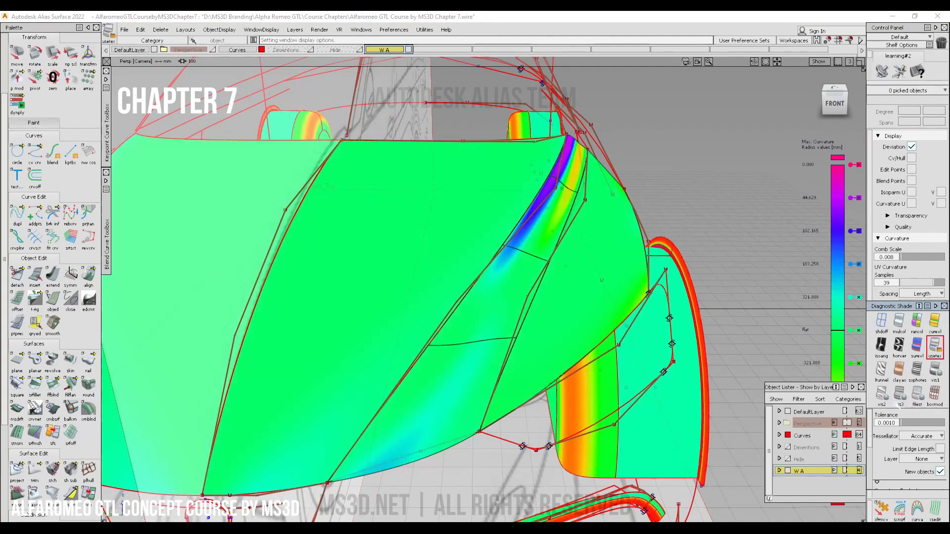
text(0.)
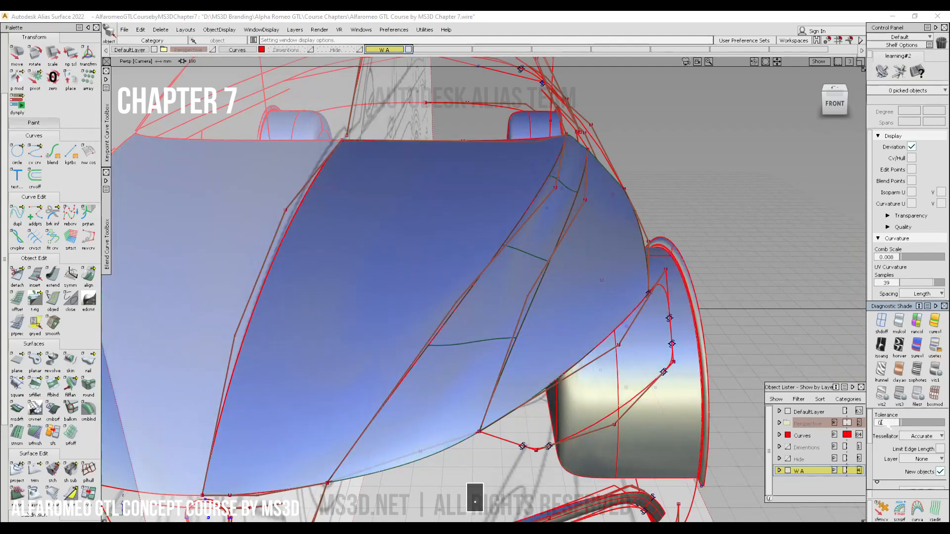
text(01)
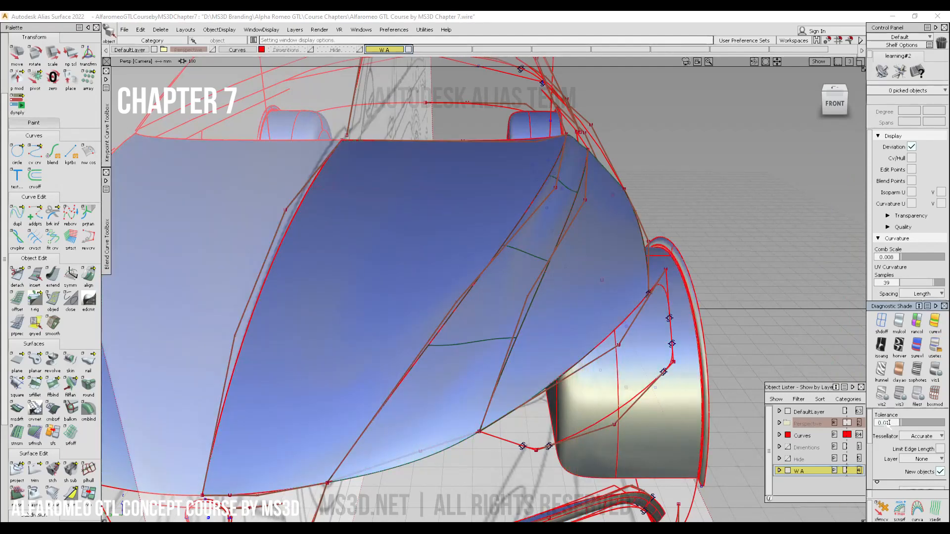
key(BackSpace)
text(5)
key(Return)
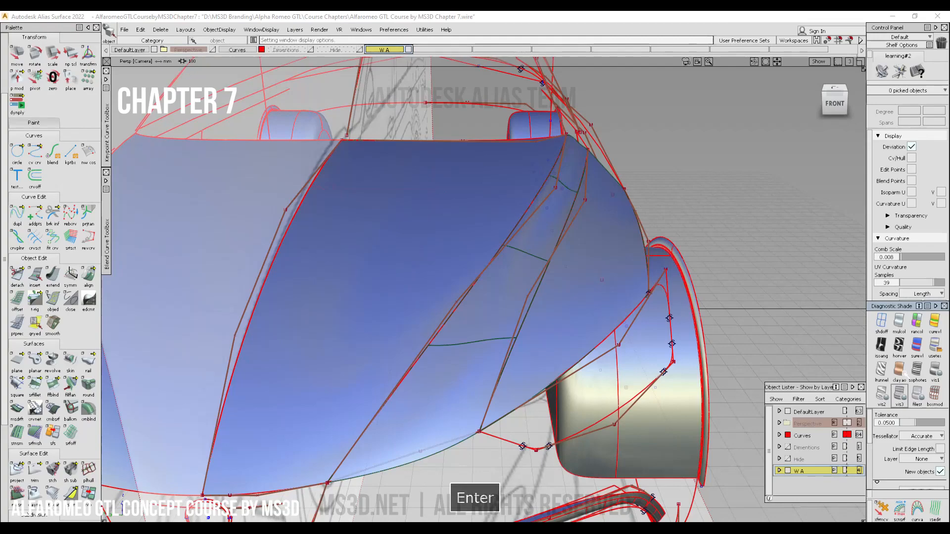
- Apply the curvature evaluation shading and examine the blend between the hood and the side surface
click(934, 322)
alt+shift+drag(565, 271, 495, 302)
alt+shift+right_drag(495, 253, 559, 251)
alt+shift+drag(559, 251, 550, 238)
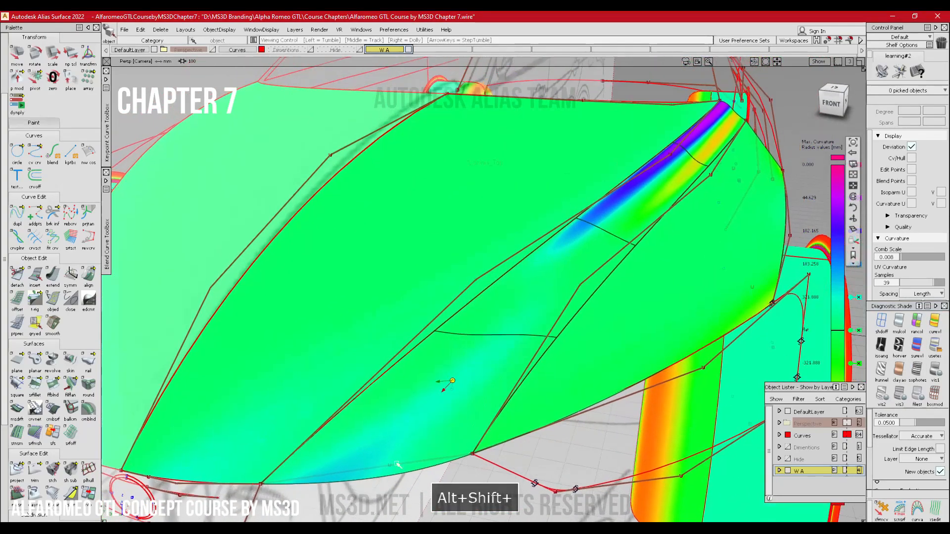
- Edit the hood's square surface and set its 1-3 Boundary Blend to 0.850
click(341, 354)
alt+shift+drag(446, 388, 573, 314)
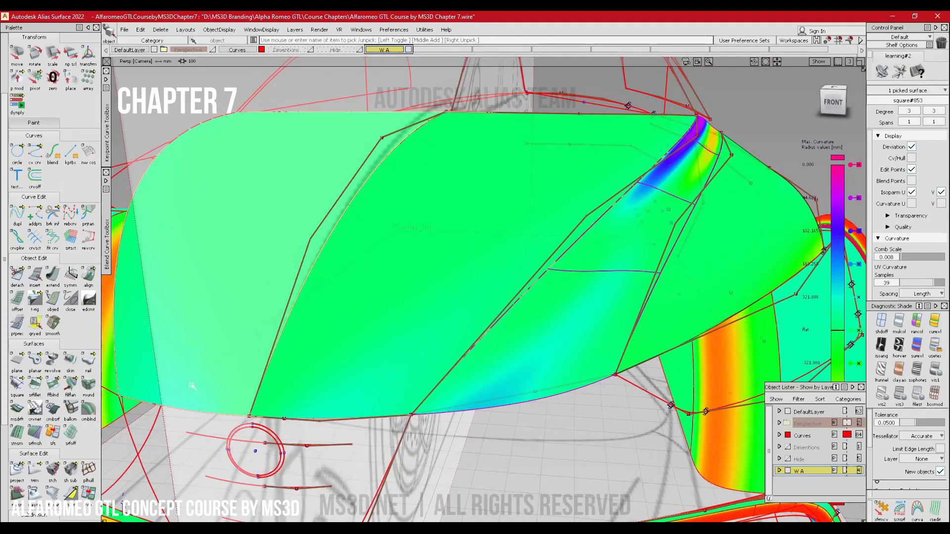
click(17, 385)
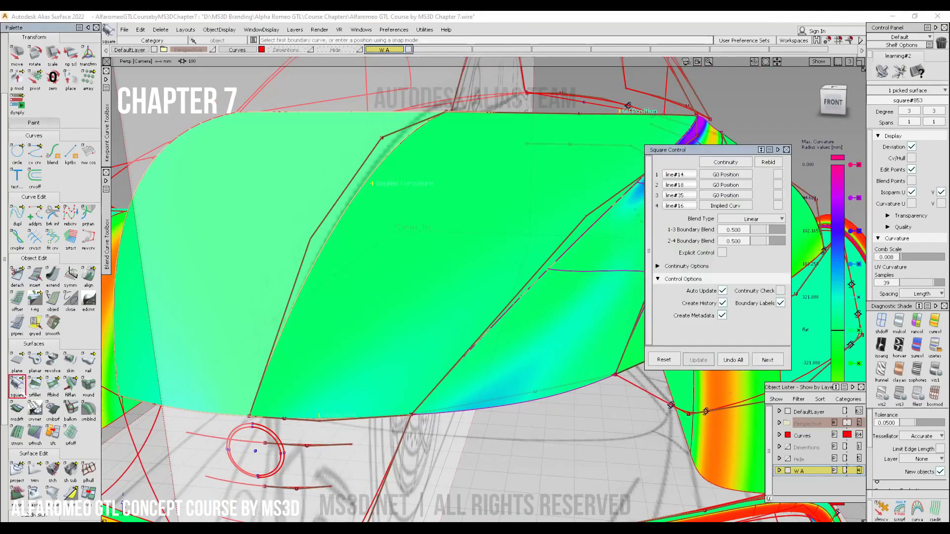
alt+shift+right_drag(559, 255, 464, 350)
alt+shift+drag(459, 330, 601, 269)
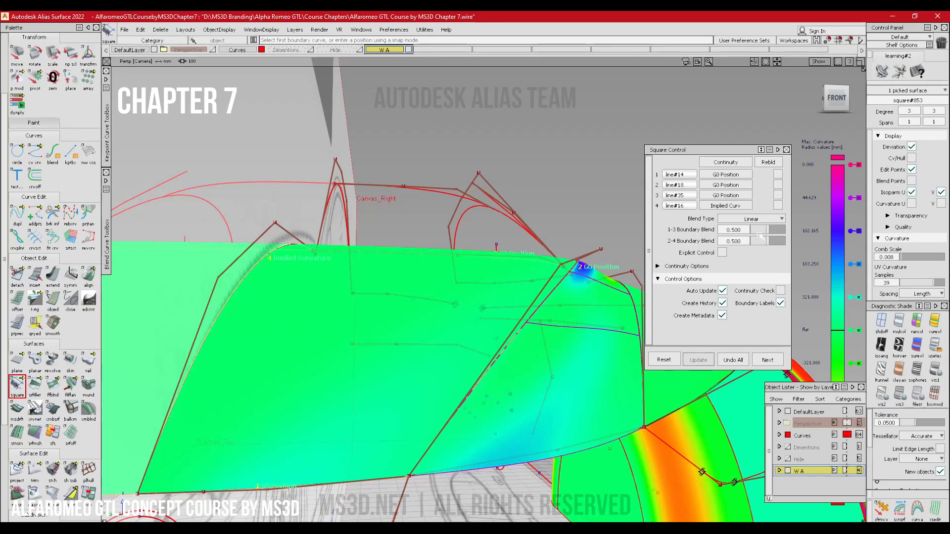
drag(772, 232, 775, 230)
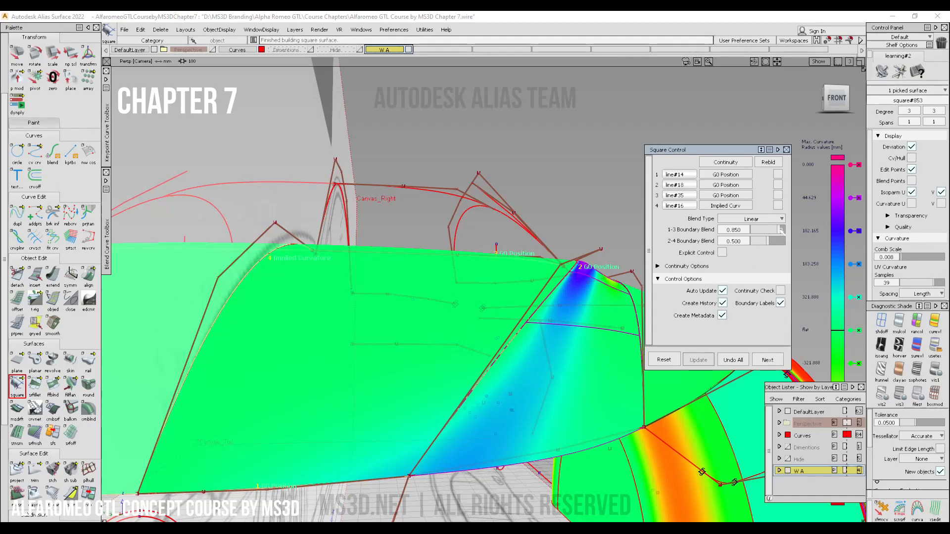
alt+shift+right_drag(581, 274, 569, 256)
alt+shift+drag(569, 257, 545, 371)
- Return to plain shading without model lines and compare the hood before and after the boundary blend change using undo and redo
click(935, 373)
ctrl+shift+right_drag(615, 304, 613, 288)
mouse_move(599, 272)
alt+shift+mouse_down()
mouse_move(611, 335)
mouse_move(558, 427)
mouse_move(202, 355)
mouse_move(222, 451)
alt+shift+mouse_up()
key(ctrl+z)
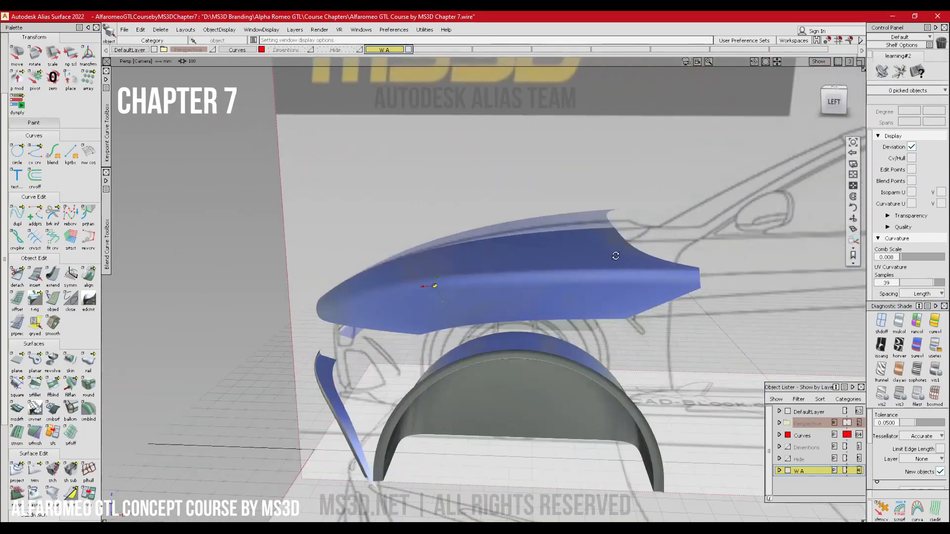
key(ctrl+shift+z)
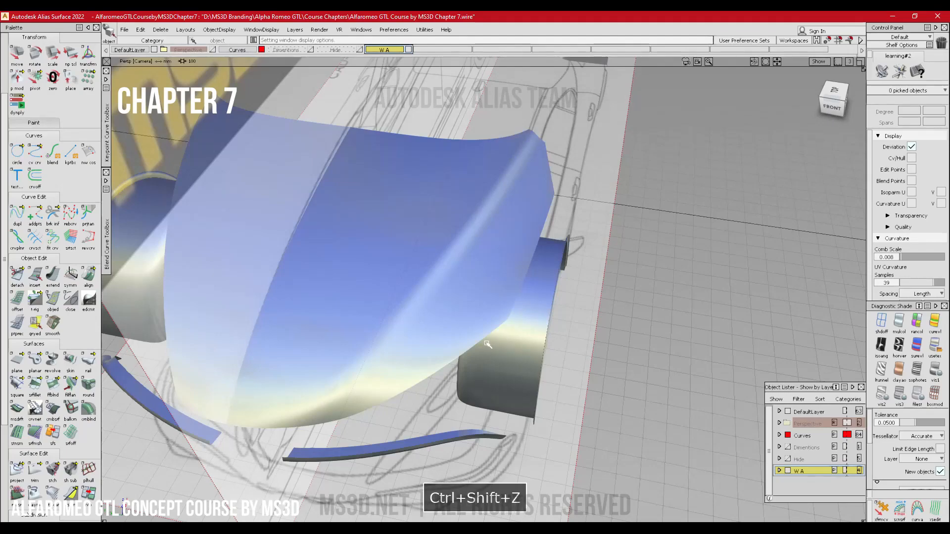
key(ctrl+z)
alt+shift+drag(500, 322, 430, 385)
alt+shift+right_drag(430, 386, 430, 290)
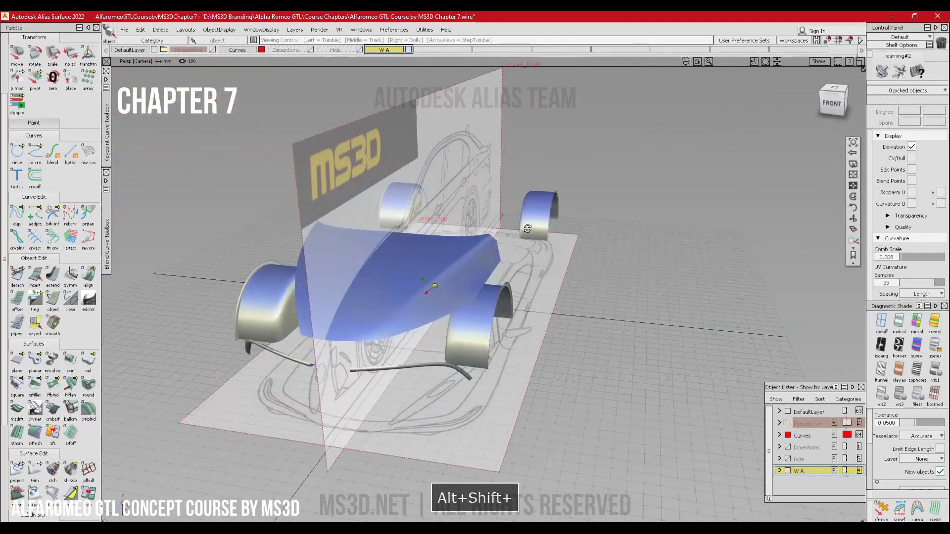
alt+shift+drag(430, 291, 490, 292)
alt+shift+right_drag(396, 247, 422, 265)
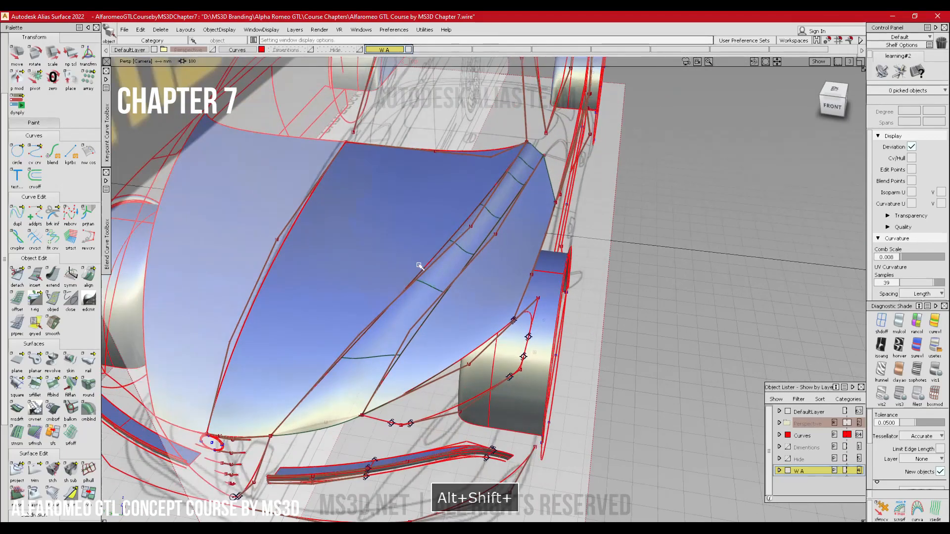
- Pick the blend surfaces and the hood surface, assign them to the Curves layer, and clear the selection
ctrl+shift+drag(422, 266, 513, 230)
click(514, 282)
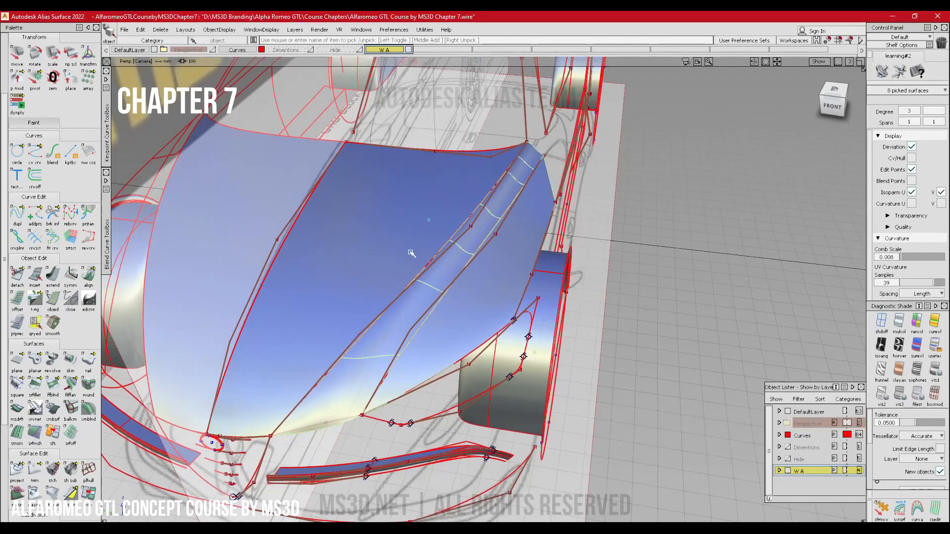
click(411, 252)
right_click(381, 50)
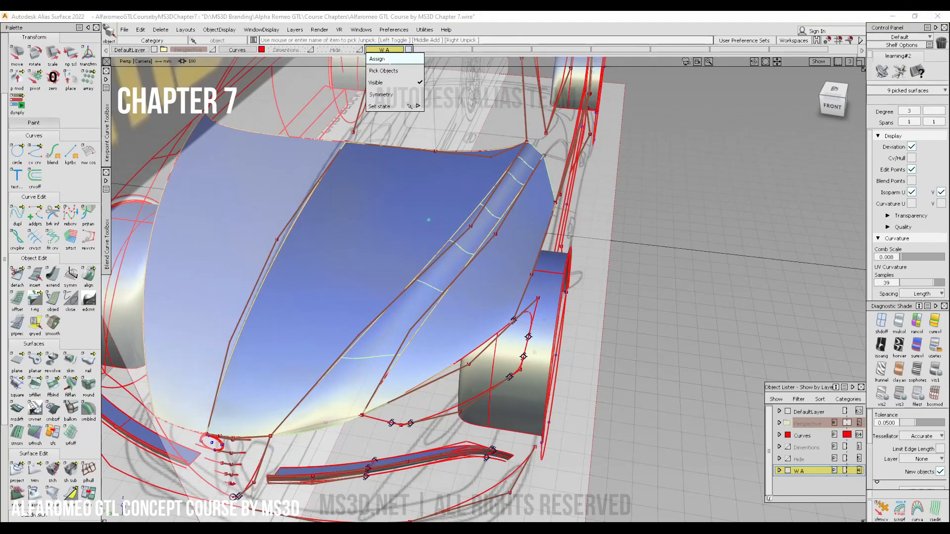
click(390, 56)
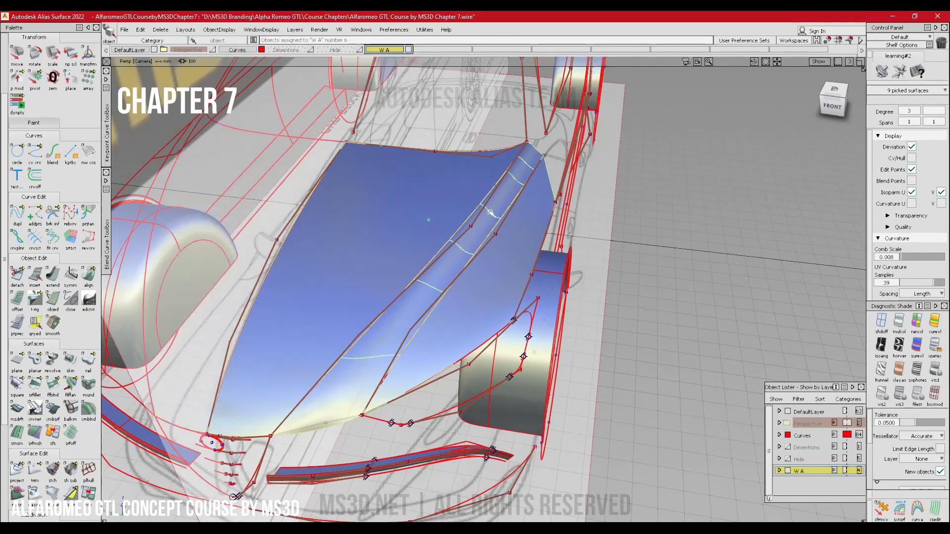
right_click(242, 50)
click(241, 57)
ctrl+shift+drag(426, 236, 433, 178)
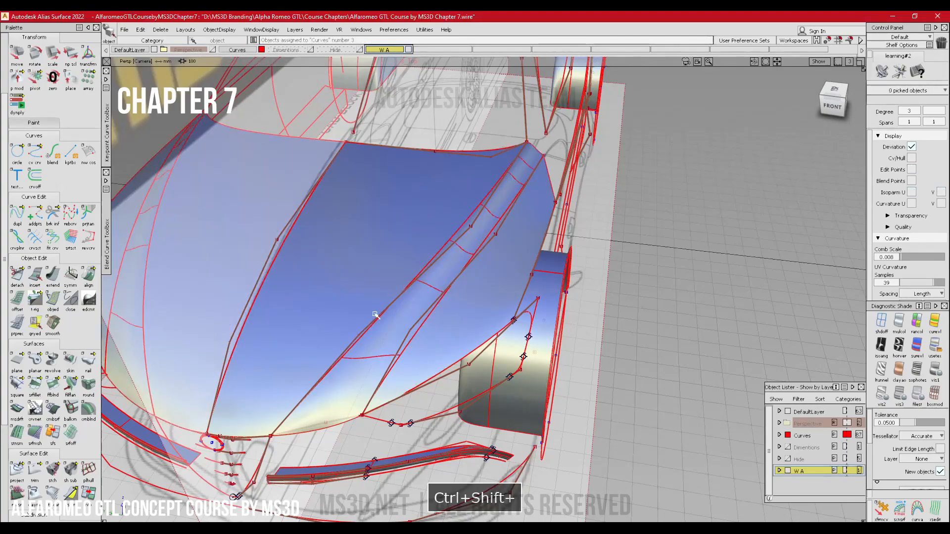
- Apply horizontal/vertical zebra shading again with the model lines hidden to examine the reassigned hood and blend surfaces
alt+shift+drag(375, 314, 536, 343)
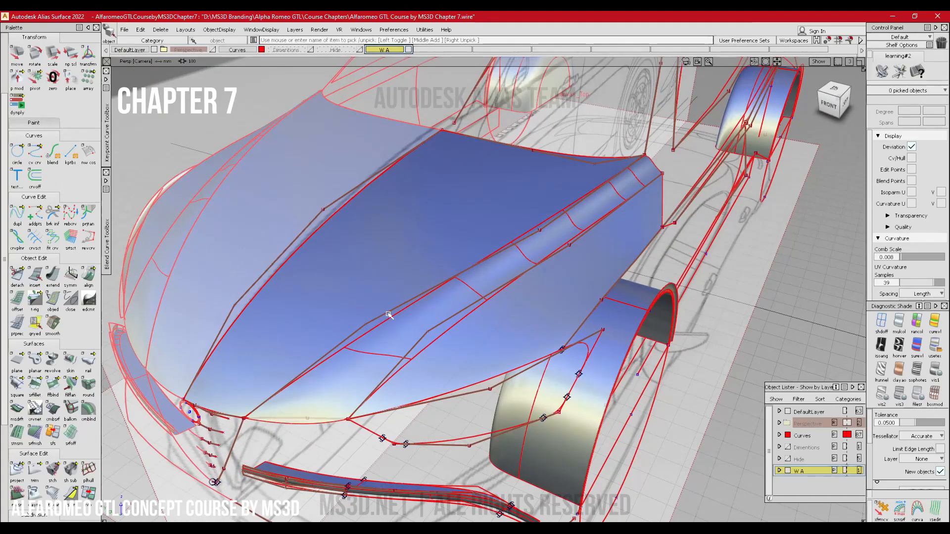
click(898, 345)
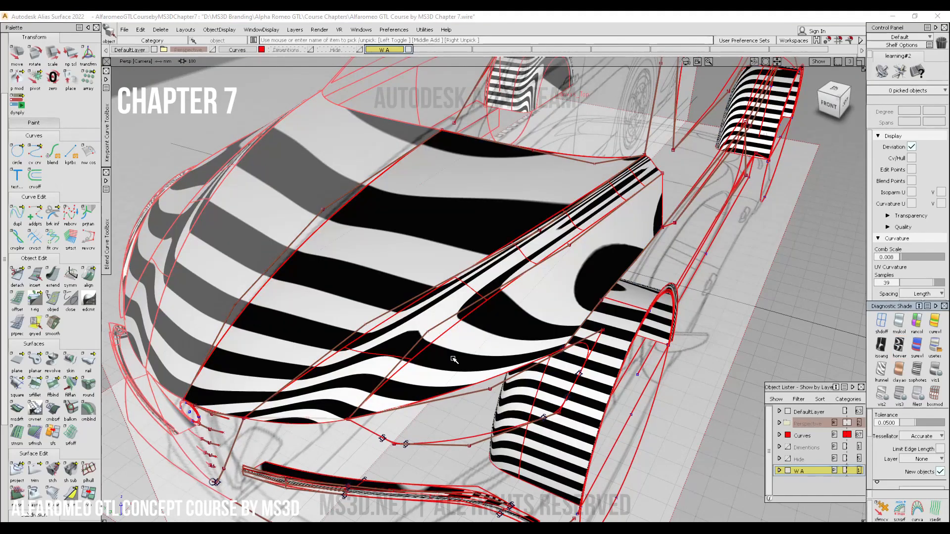
mouse_move(454, 361)
alt+shift+mouse_down()
mouse_move(412, 324)
mouse_move(413, 332)
alt+shift+mouse_up()
ctrl+shift+right_drag(412, 331, 474, 290)
alt+shift+drag(367, 353, 446, 323)
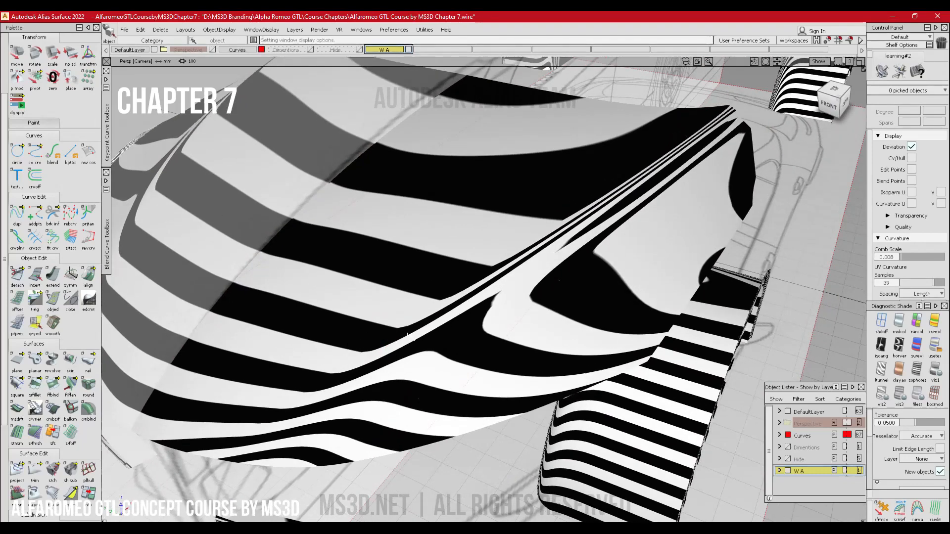
- Set the diagnostic shading tolerance to 0.01 and examine the zebra stripes along the hood crease
double_click(885, 423)
text(.01)
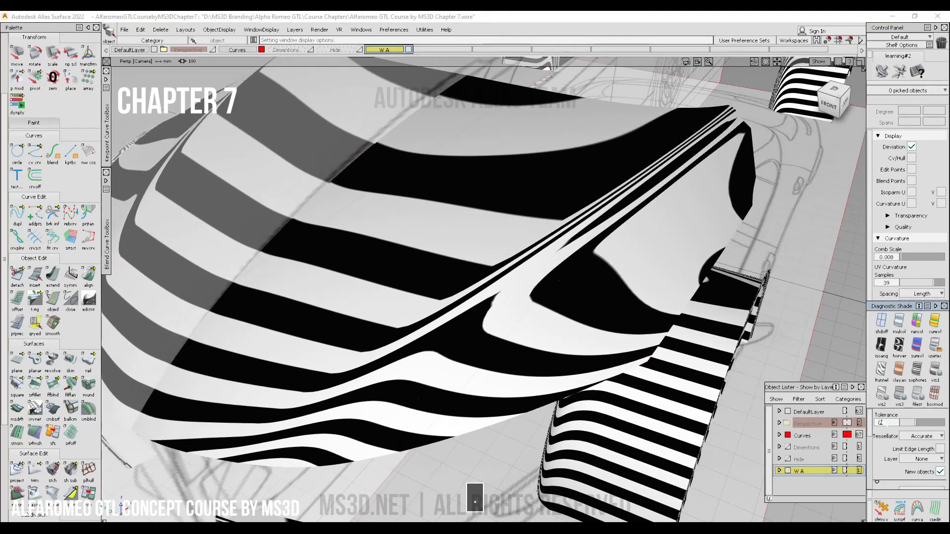
key(Return)
alt+shift+drag(324, 298, 424, 344)
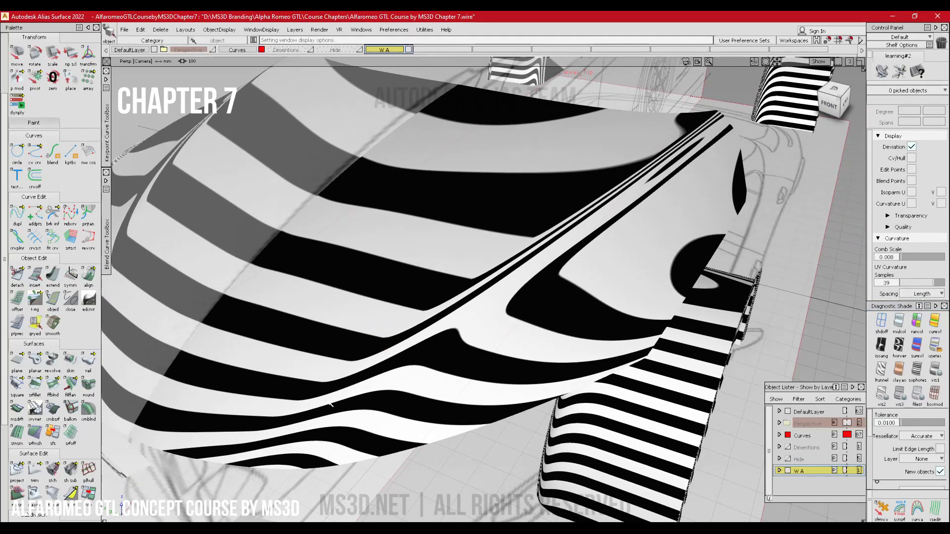
- Turn off the zebra stripes, show the model lines again, and apply the user texture shading
click(929, 352)
ctrl+shift+right_drag(535, 301, 514, 288)
alt+shift+right_drag(441, 307, 371, 347)
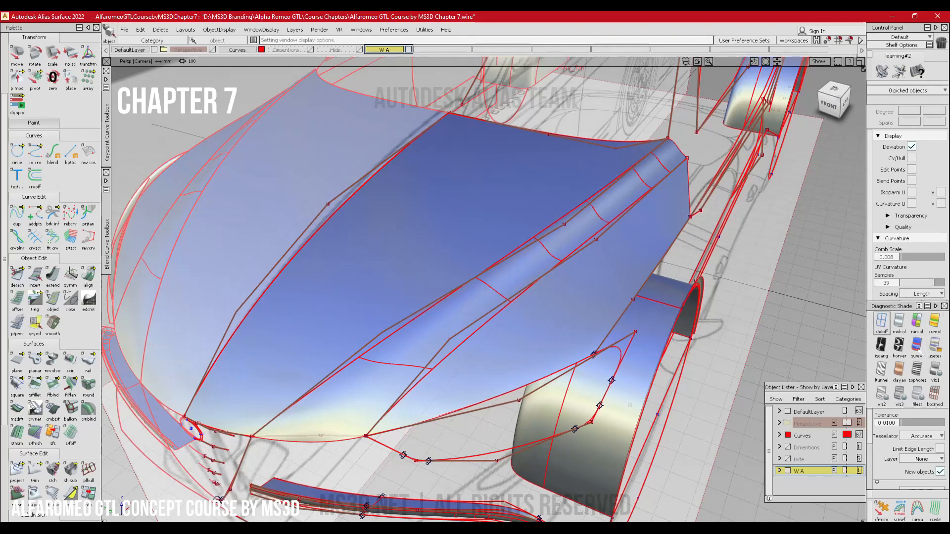
click(936, 323)
click(936, 348)
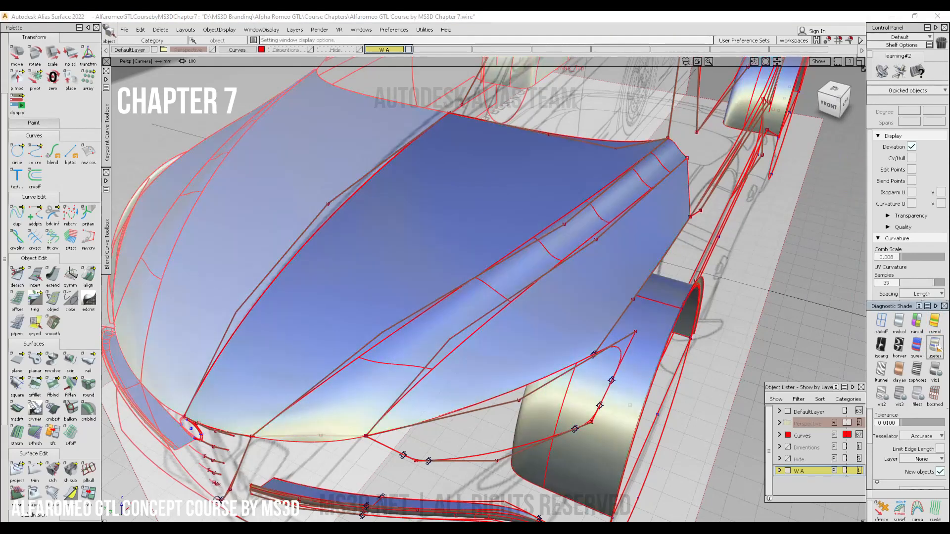
scroll(874, 458, down, 2)
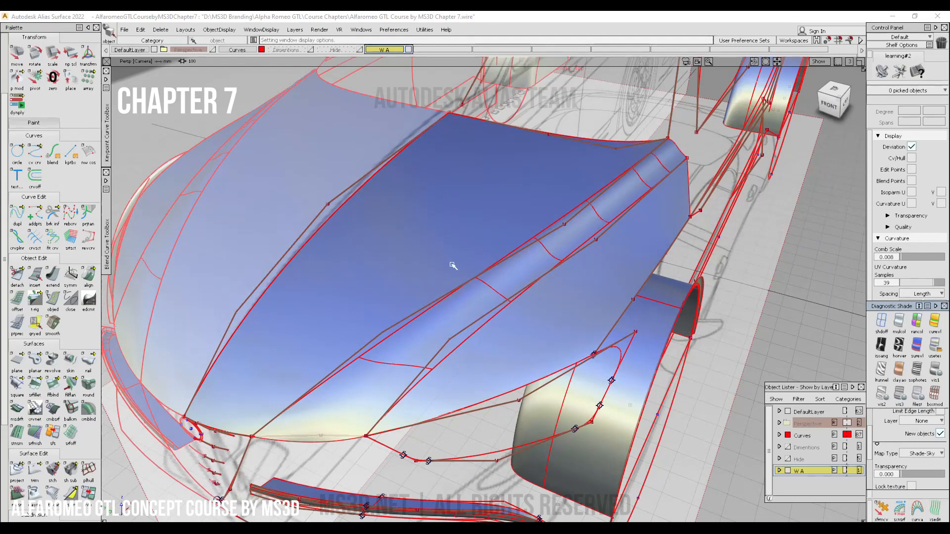
- Pick the hood, blend and side surfaces and display their Y cross sections at 100.00 mm spacing
ctrl+shift+drag(453, 254, 453, 281)
click(392, 252)
click(424, 348)
click(564, 252)
click(619, 250)
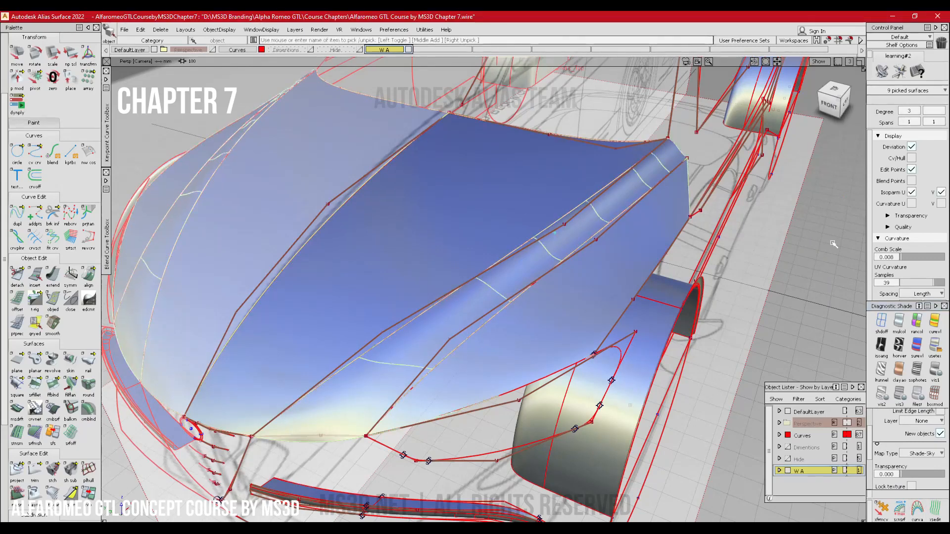
click(934, 509)
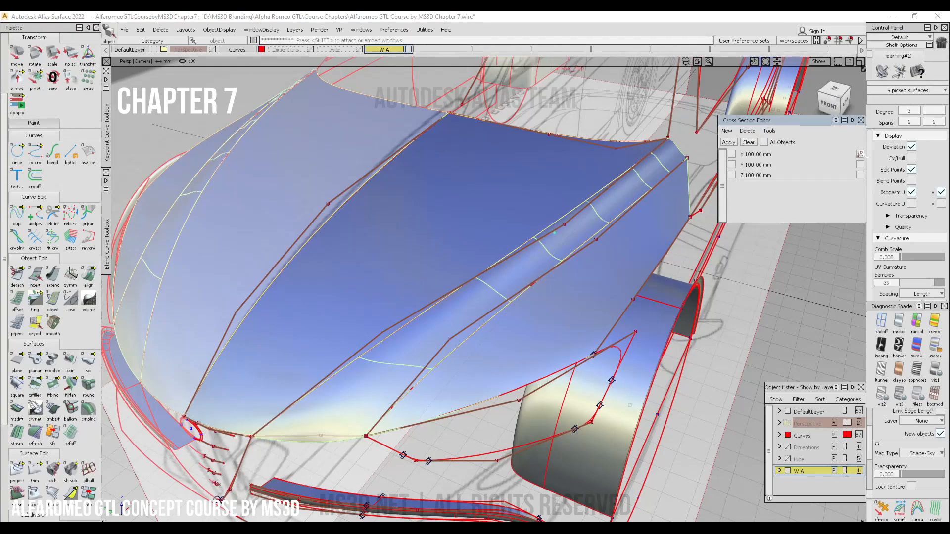
click(732, 164)
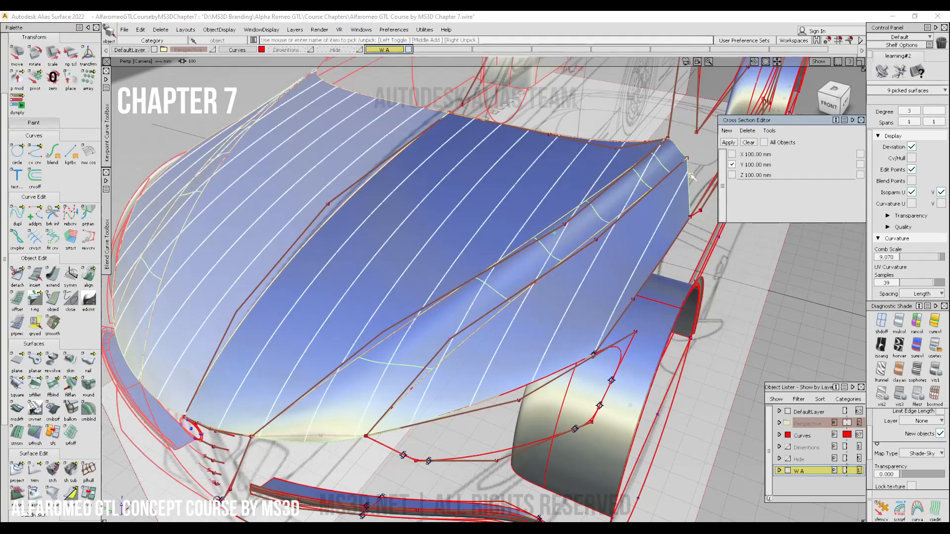
- Compare the X and Z cross sections at 100.00 mm spacing in place of the Y sections across the hood and blend surfaces
alt+shift+drag(446, 212, 390, 169)
mouse_move(390, 170)
alt+shift+right_down()
mouse_move(352, 304)
mouse_move(504, 124)
alt+shift+right_up()
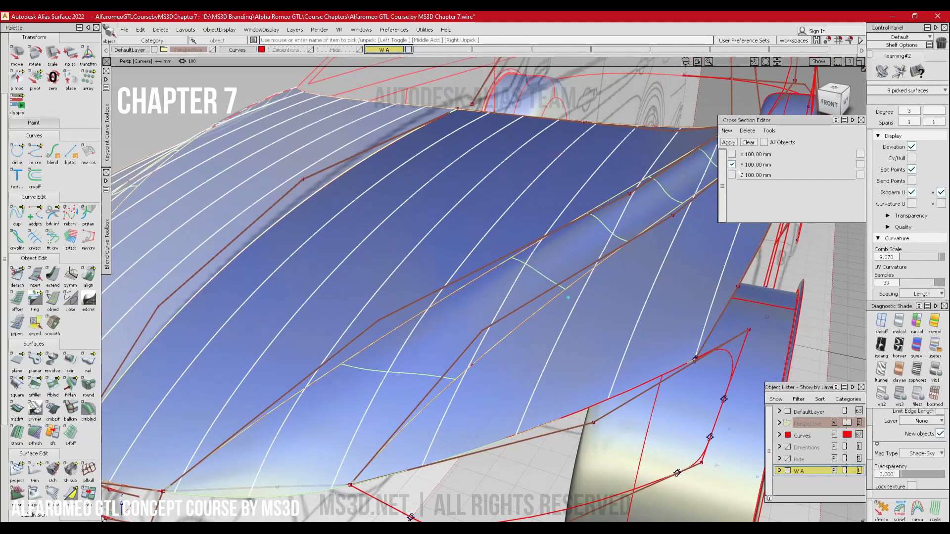
click(732, 164)
click(732, 154)
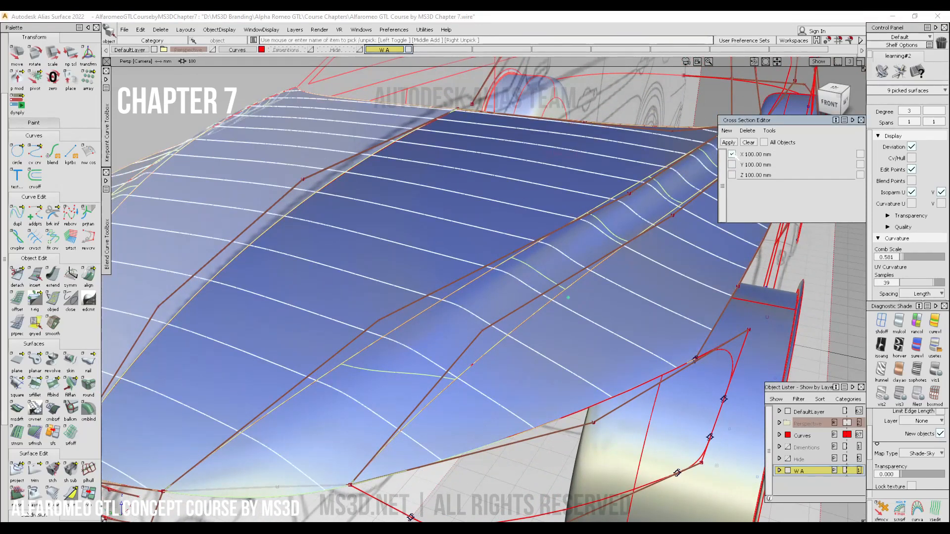
click(732, 154)
click(731, 175)
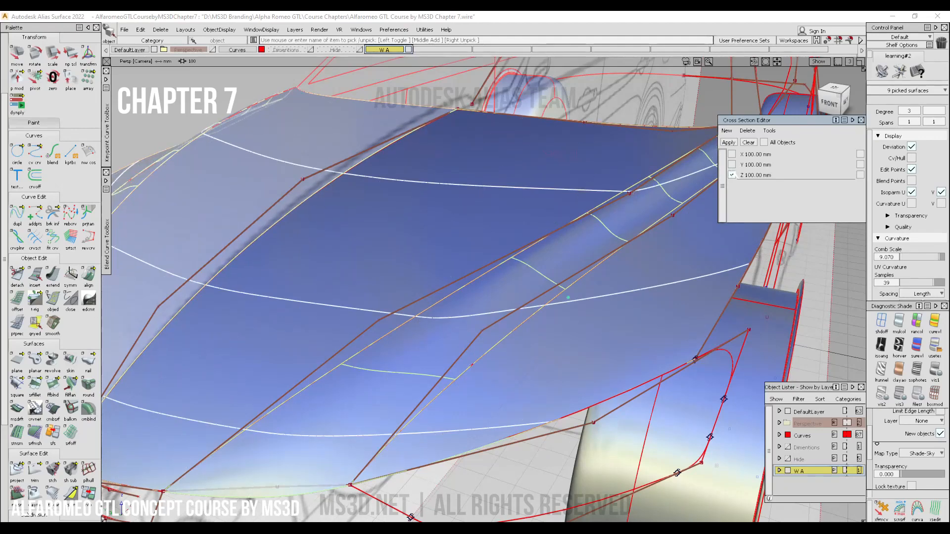
alt+shift+drag(568, 297, 571, 277)
click(732, 174)
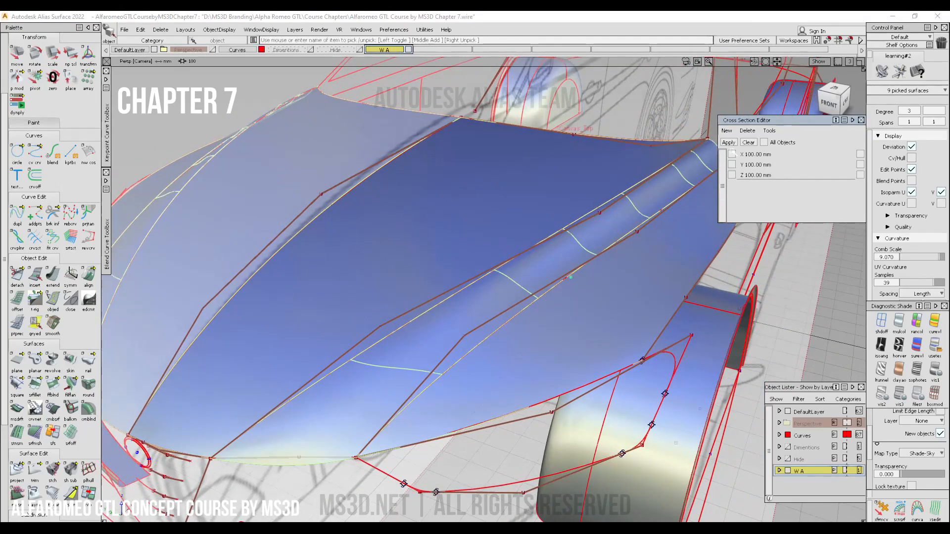
- Alternate once more between the X and Z cross sections and leave only the X sections displayed on the hood
click(732, 154)
click(732, 154)
click(731, 175)
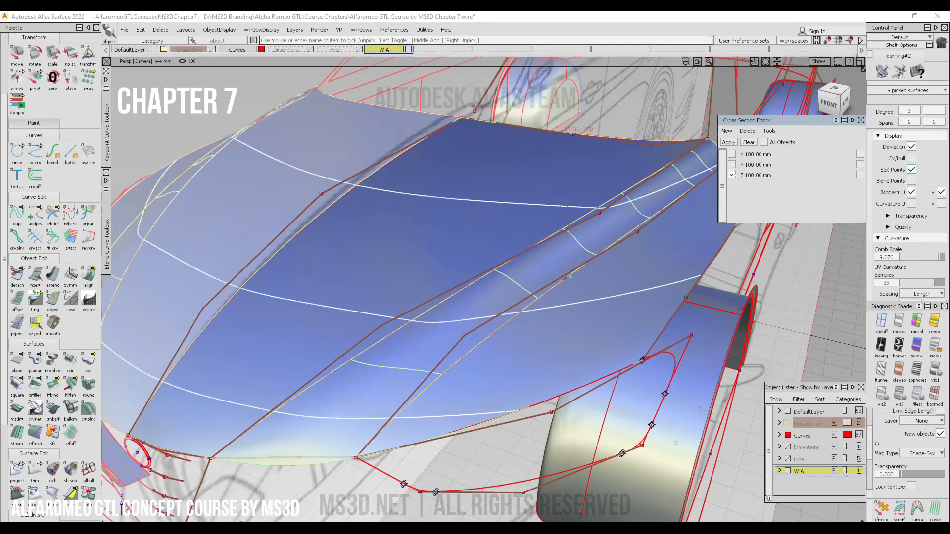
click(732, 175)
click(732, 154)
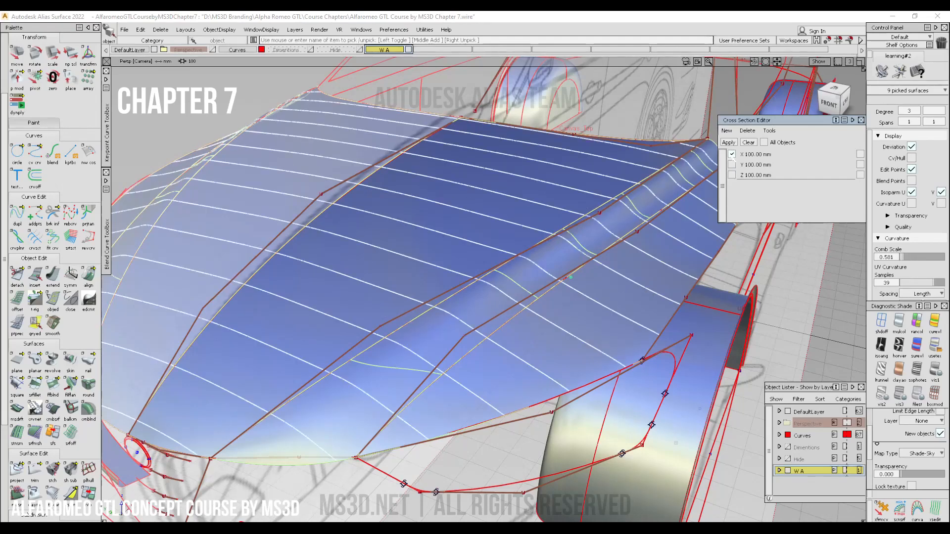
alt+shift+drag(634, 221, 603, 213)
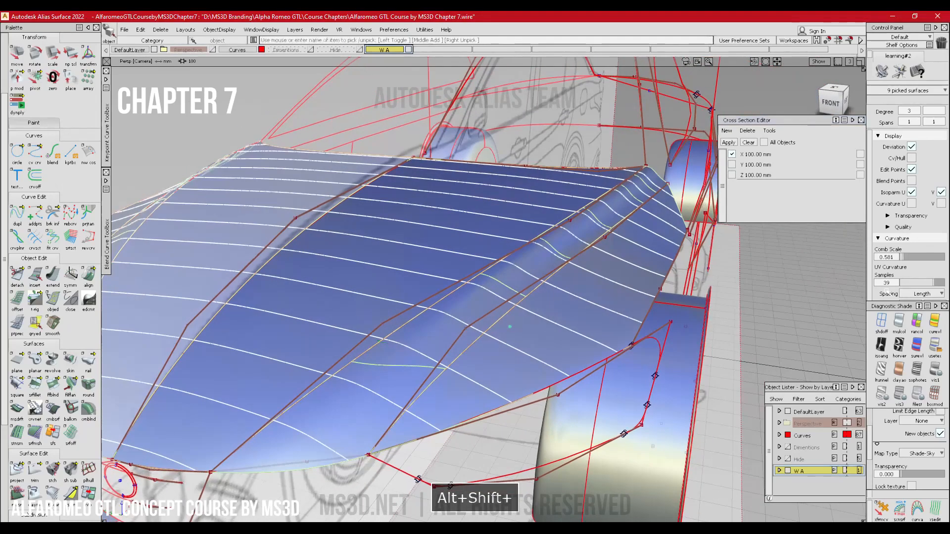
- Display curvature combs on the X cross sections with comb scale 6.279 and 44 samples
click(860, 153)
drag(907, 257, 926, 258)
alt+shift+drag(565, 379, 495, 369)
drag(933, 282, 939, 283)
alt+shift+drag(543, 329, 453, 353)
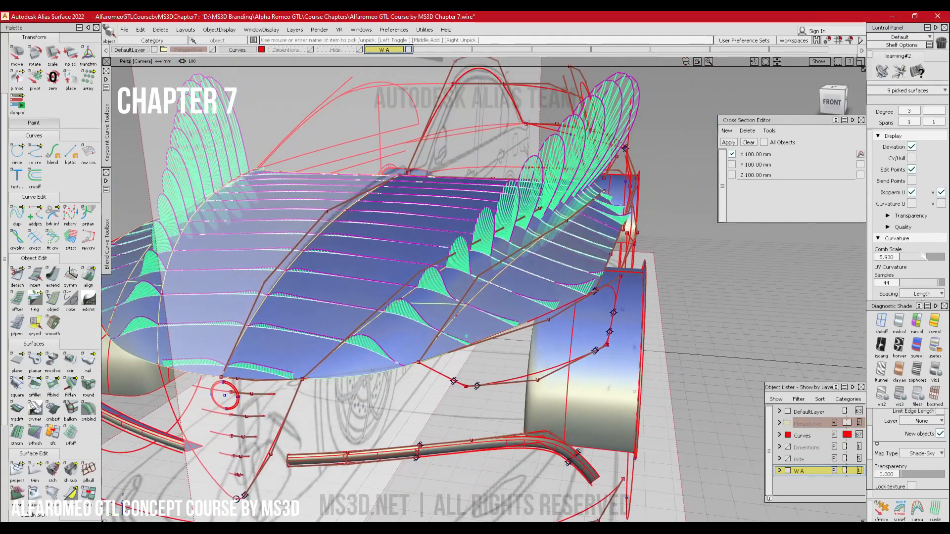
drag(927, 257, 927, 257)
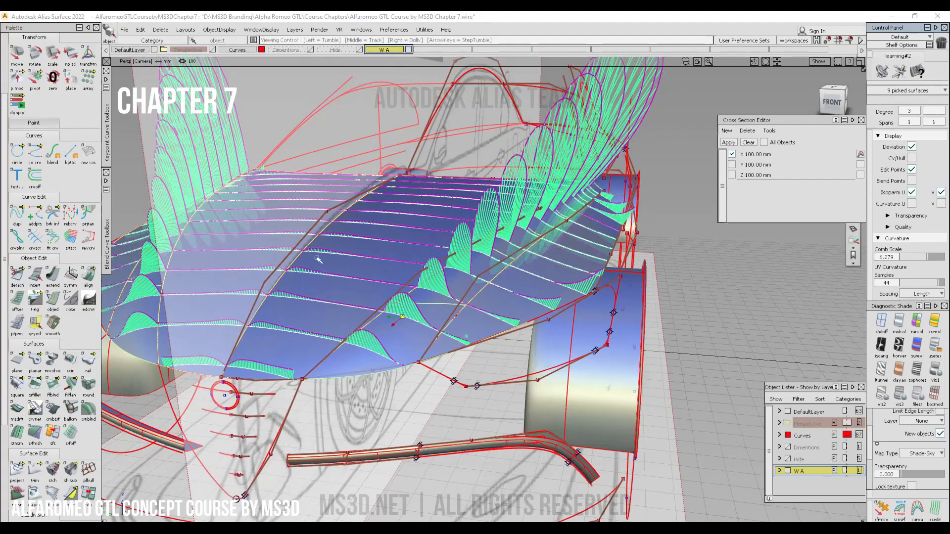
- Deselect the surfaces and examine the curvature combs closely where the sections cross the hood's centre line
alt+shift+drag(318, 259, 663, 158)
ctrl+shift+drag(411, 227, 410, 263)
alt+shift+drag(396, 253, 354, 313)
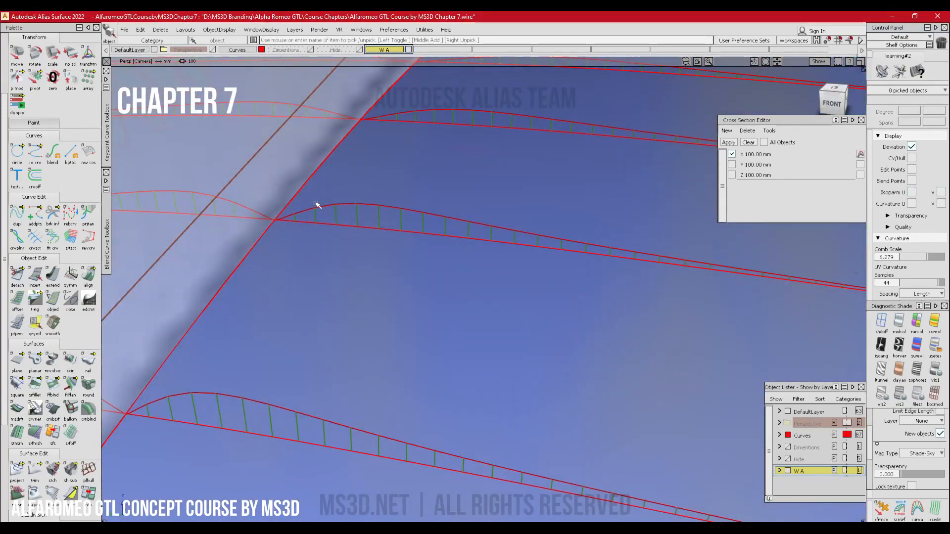
alt+shift+right_drag(465, 229, 365, 391)
alt+shift+drag(365, 390, 426, 319)
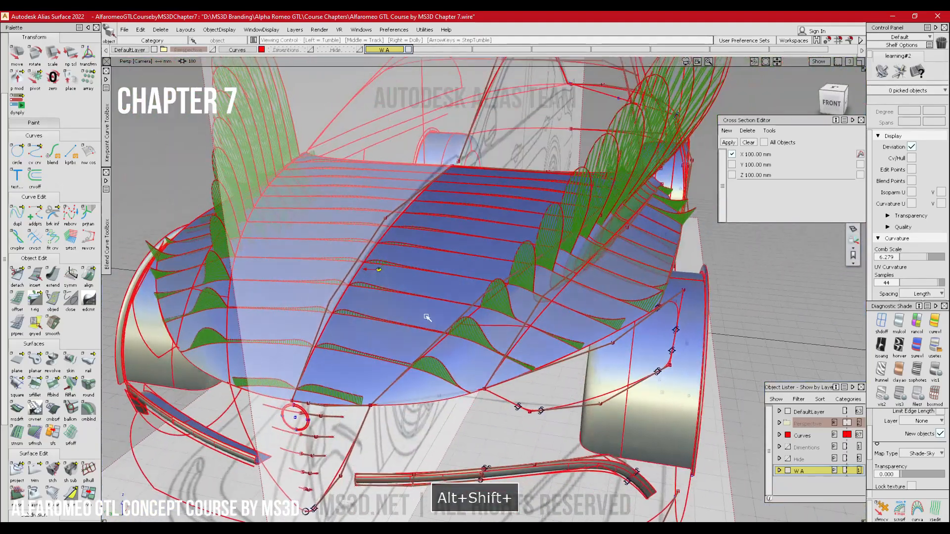
- Examine the combs over the whole hood and compare its shape with the reference sketch A GTL Sketch (7).jpg in Photos
alt+shift+drag(457, 269, 379, 272)
ctrl+shift+right_drag(380, 272, 465, 217)
alt+shift+drag(465, 218, 489, 185)
mouse_move(490, 185)
alt+shift+right_down()
mouse_move(485, 248)
mouse_move(451, 293)
mouse_move(452, 225)
alt+shift+right_up()
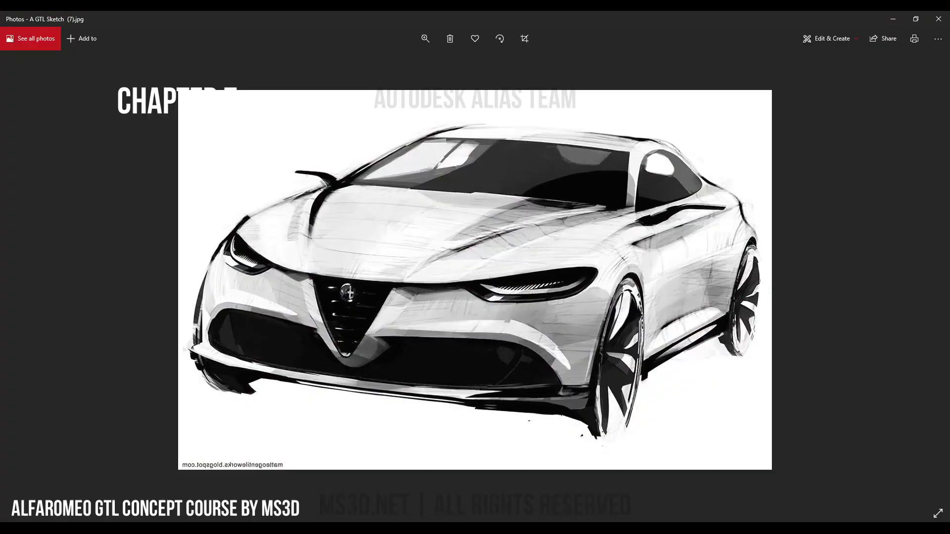
ctrl+scroll(406, 195, up, 3)
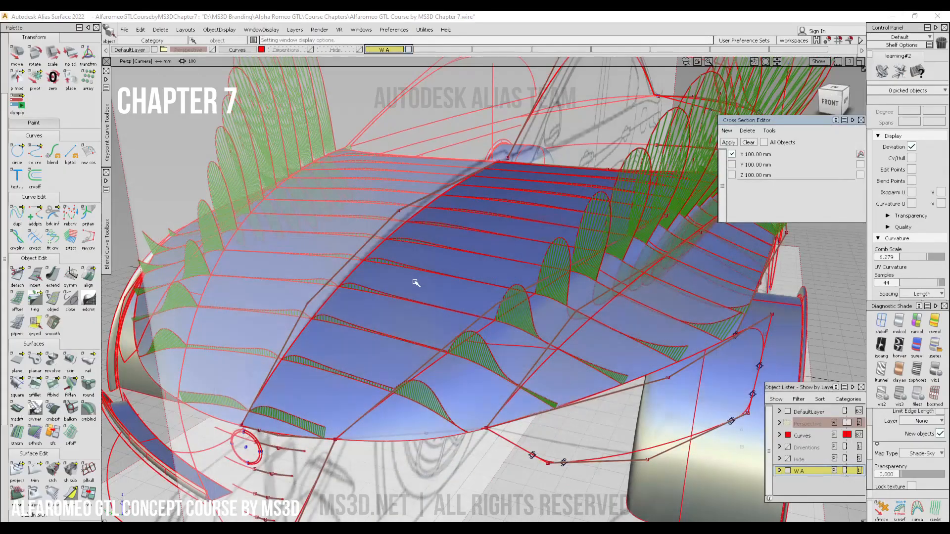
alt+shift+right_drag(418, 282, 449, 291)
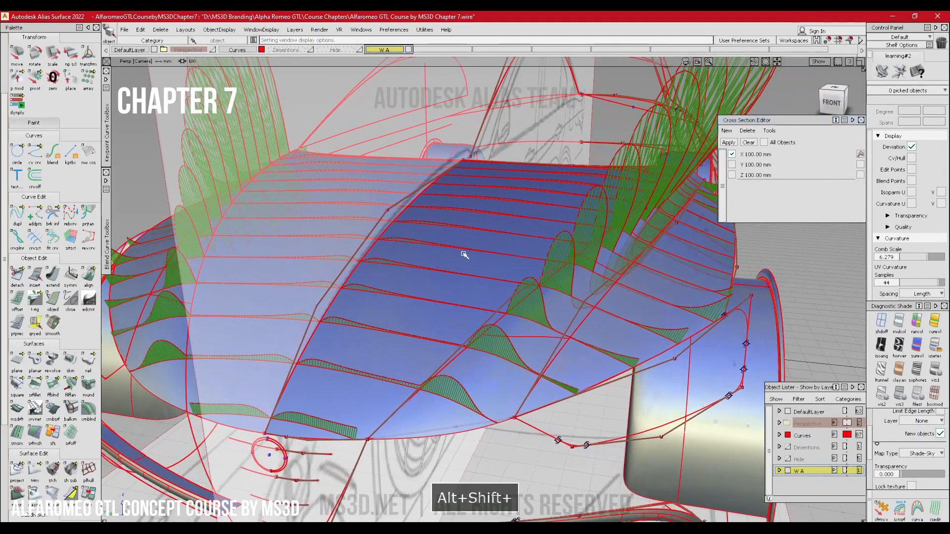
- Edit the hood's square surface and set its 1-3 Boundary Blend to 0.650 to smooth the combs along the centre line
click(448, 291)
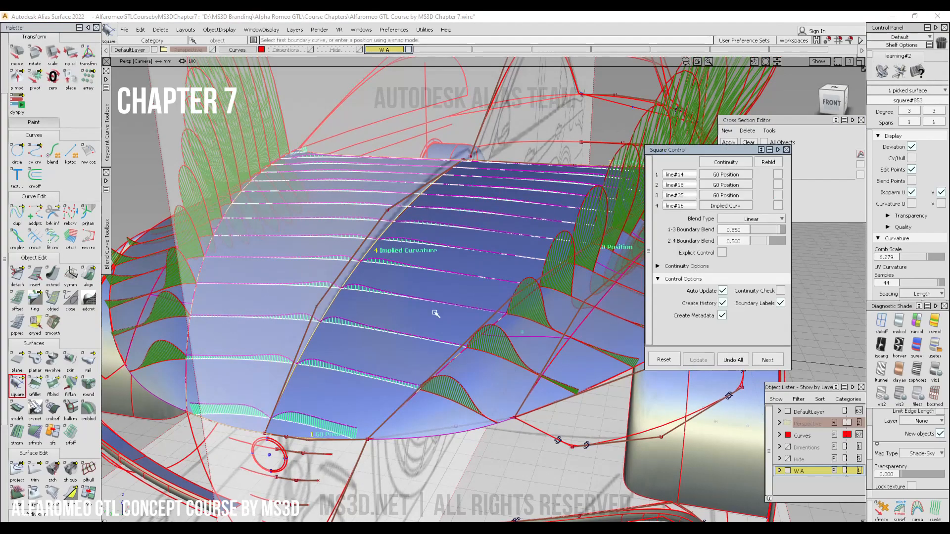
alt+shift+right_drag(473, 285, 480, 326)
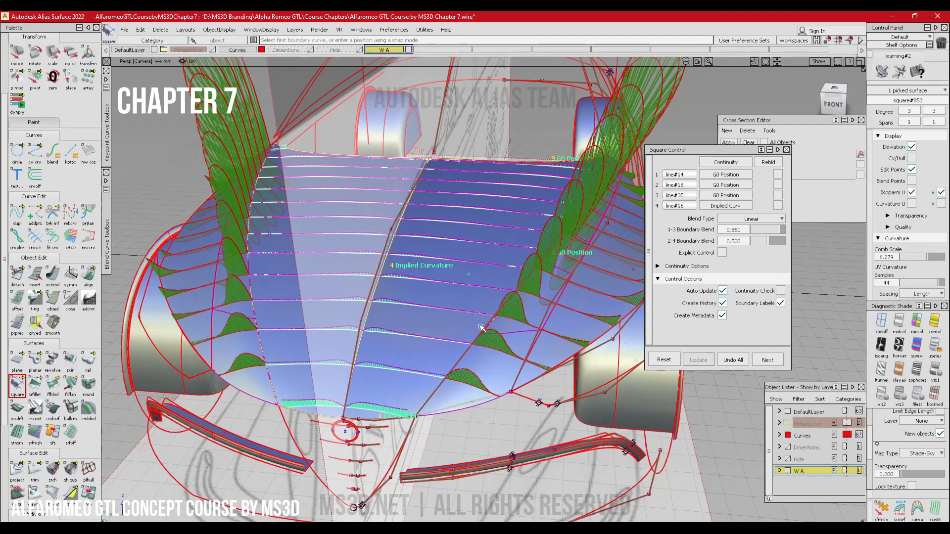
alt+shift+drag(493, 322, 456, 283)
alt+shift+right_drag(483, 285, 515, 263)
alt+shift+drag(514, 263, 407, 348)
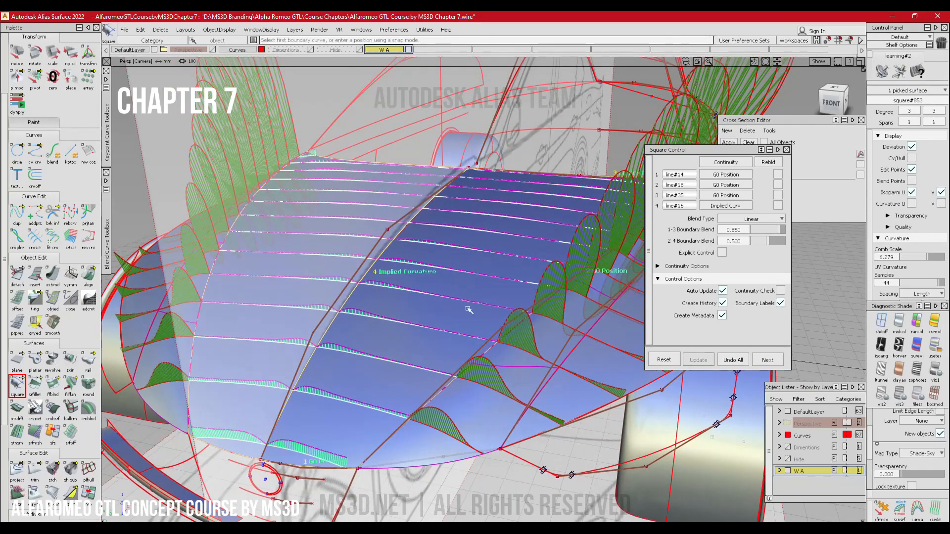
alt+shift+drag(494, 311, 601, 297)
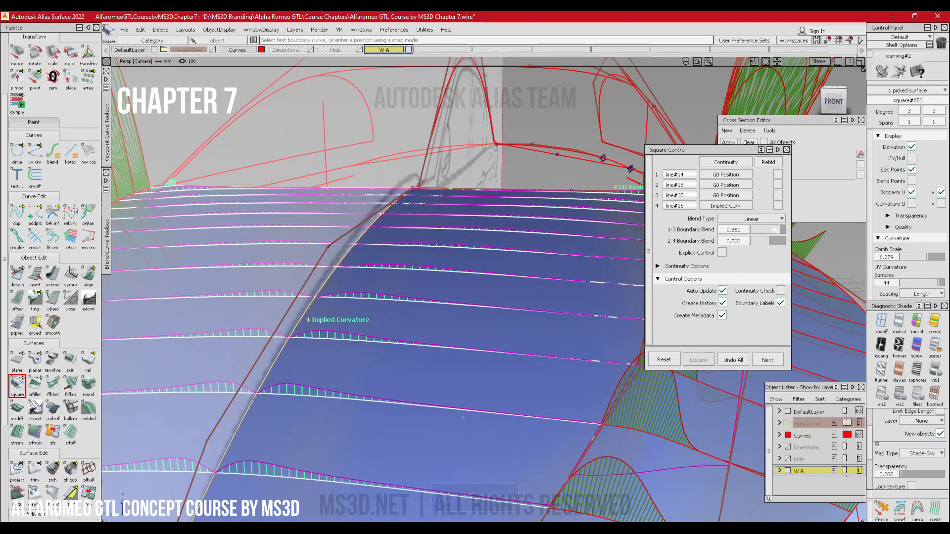
drag(781, 230, 782, 231)
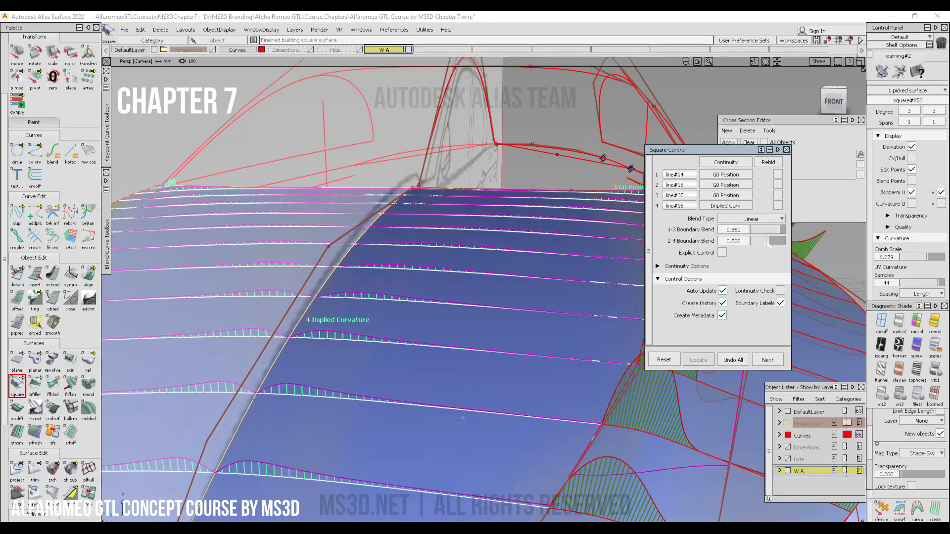
drag(781, 231, 773, 231)
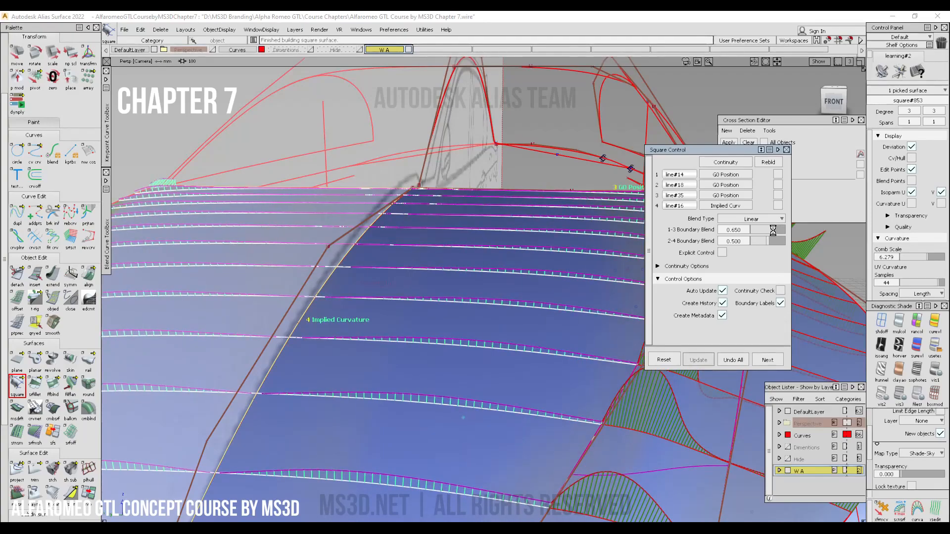
- Deselect the hood surface, hide the model lines and examine the updated curvature combs across the hood
alt+shift+drag(526, 310, 510, 324)
alt+shift+right_drag(510, 324, 505, 322)
alt+shift+middle_drag(505, 322, 263, 331)
alt+shift+right_drag(263, 331, 476, 288)
ctrl+shift+drag(476, 273, 474, 341)
ctrl+shift+right_drag(526, 346, 526, 307)
alt+shift+drag(526, 307, 480, 279)
- Show the model lines, pick the hood, blend and side surfaces, turn off their X cross sections and deselect everything
click(160, 29)
click(178, 79)
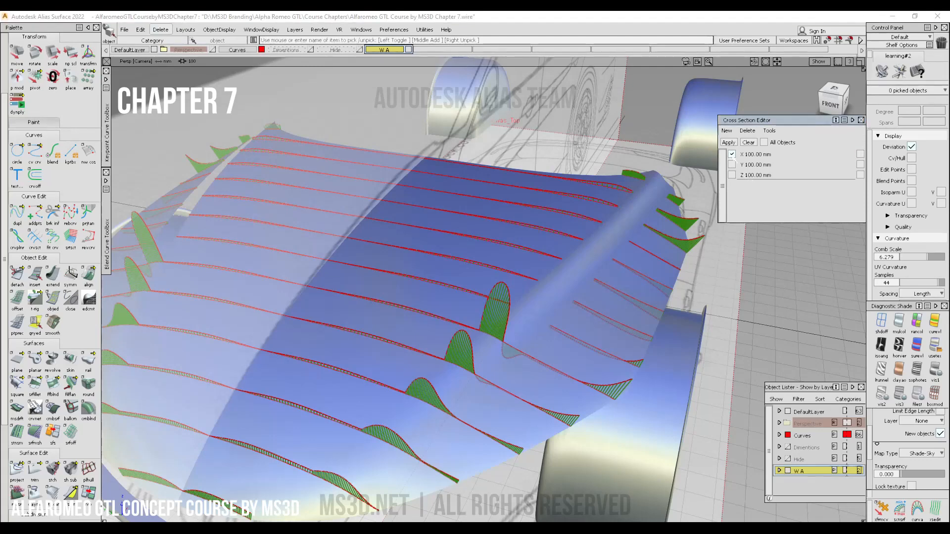
click(861, 120)
ctrl+shift+right_drag(626, 282, 626, 244)
ctrl+shift+drag(593, 245, 594, 203)
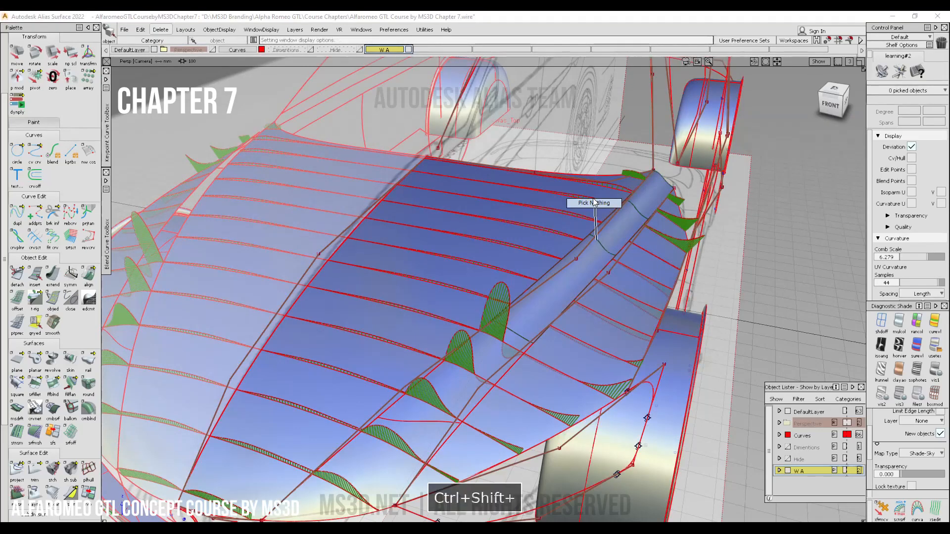
drag(572, 290, 386, 424)
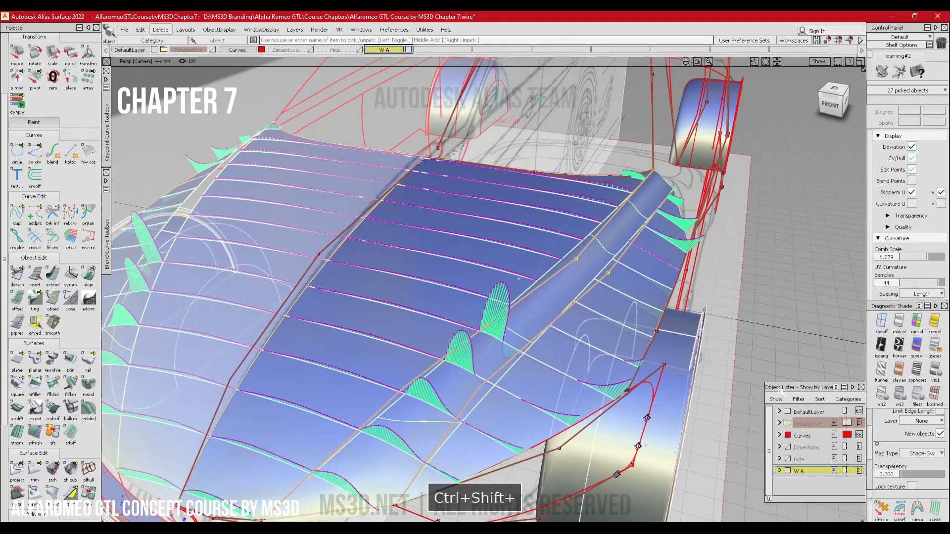
click(930, 507)
click(731, 155)
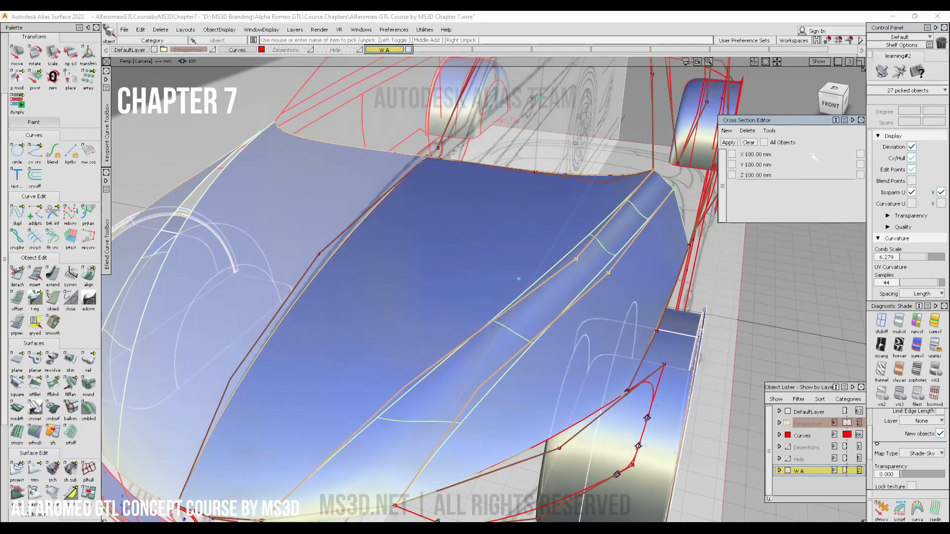
click(860, 121)
ctrl+shift+drag(558, 322, 559, 268)
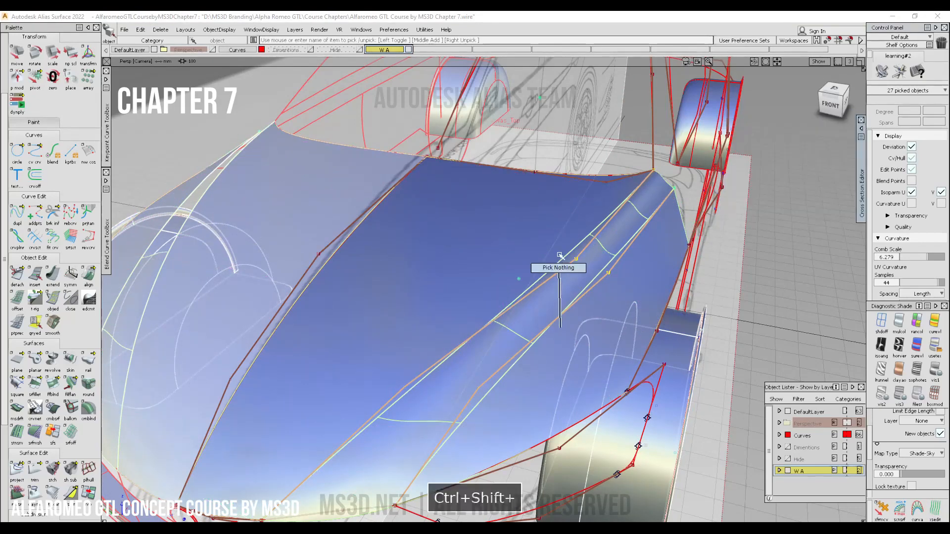
- Reopen the Cross Section Editor and toggle its Auto Hide option
alt+shift+drag(546, 362, 542, 321)
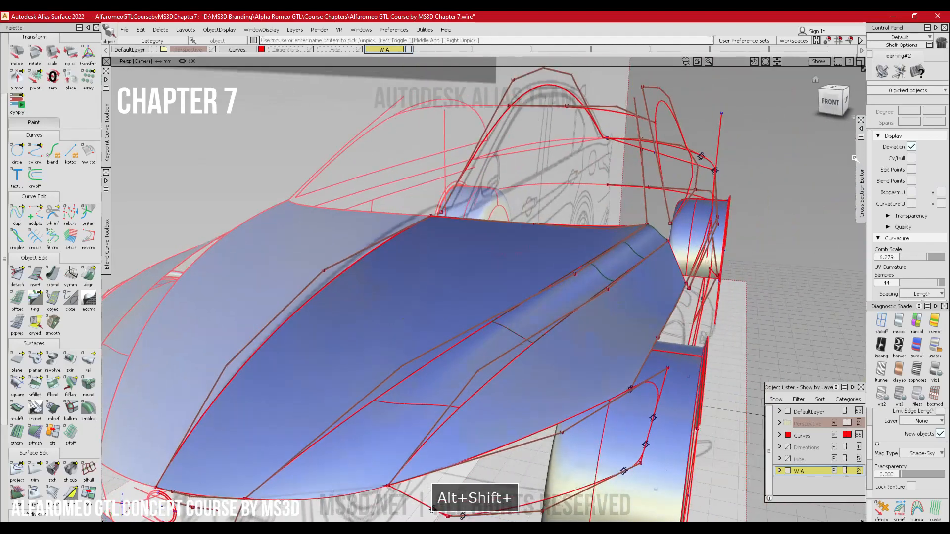
click(861, 128)
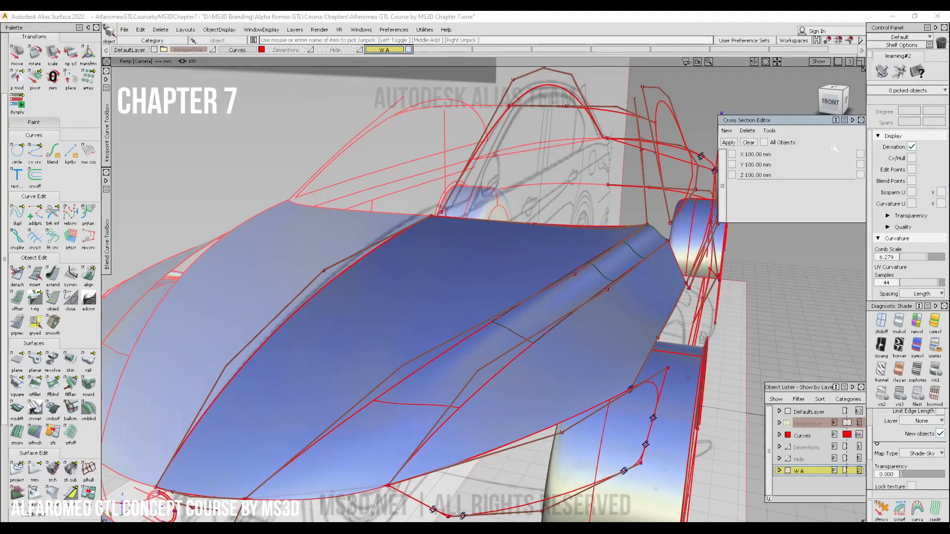
click(844, 121)
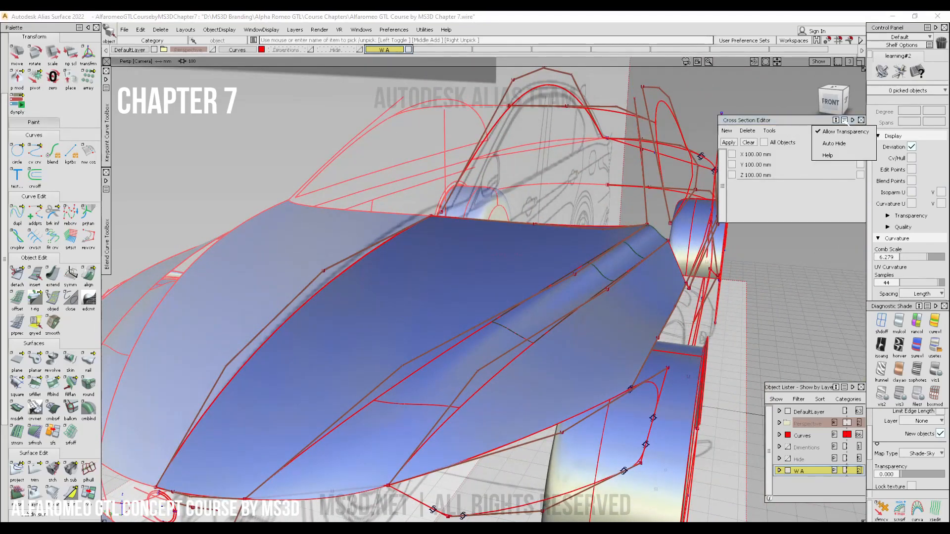
click(841, 143)
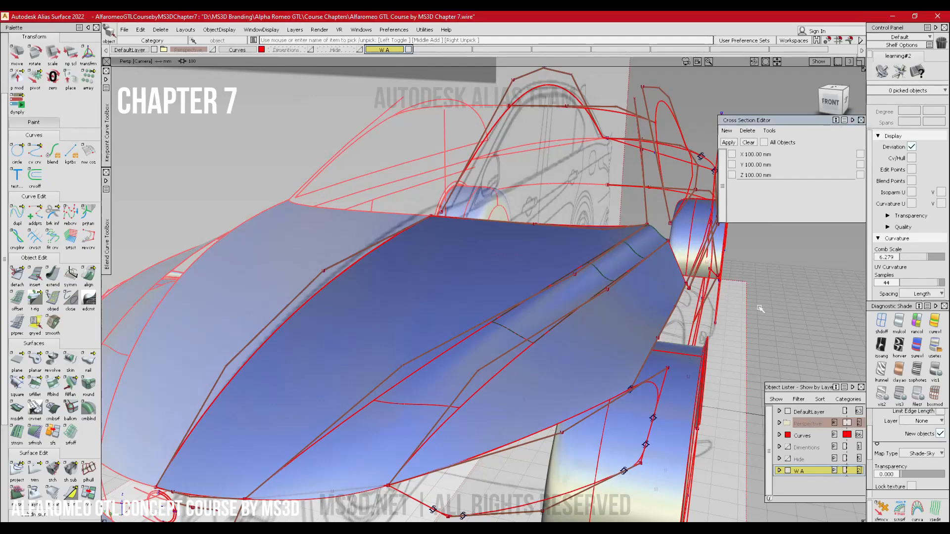
alt+shift+drag(761, 309, 540, 335)
mouse_move(862, 171)
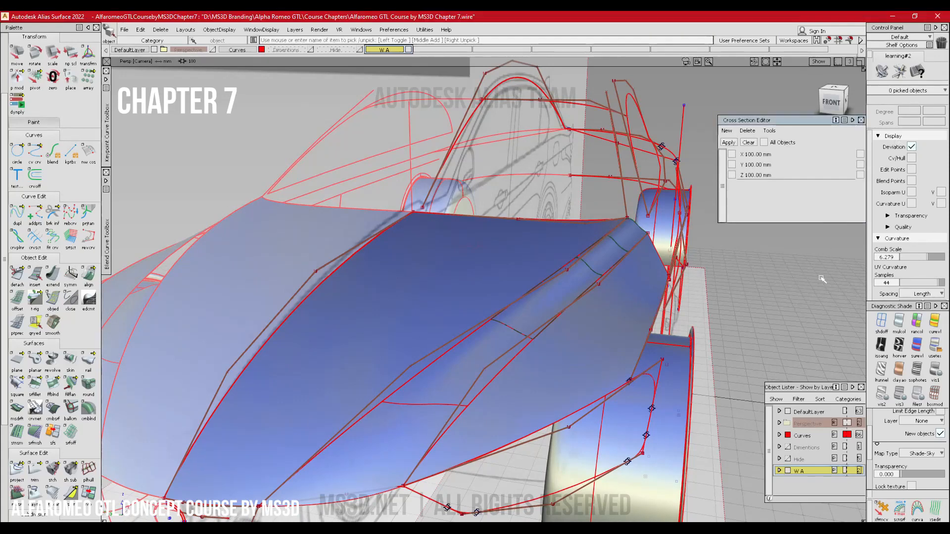
click(818, 122)
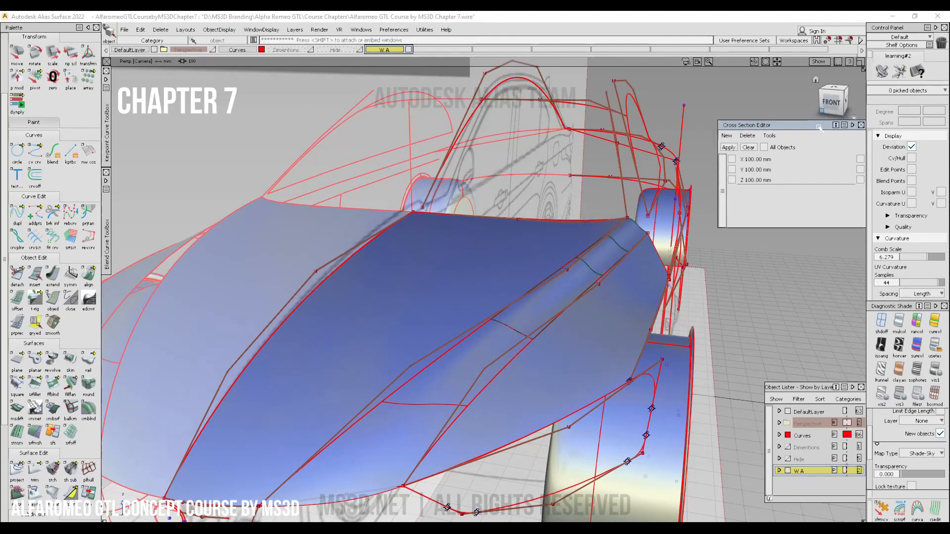
- Examine the hood, blend and side surfaces from the car's side with the model lines hidden and shown
alt+shift+drag(573, 318, 684, 221)
ctrl+shift+right_drag(684, 222, 664, 212)
alt+shift+drag(664, 212, 497, 299)
alt+shift+right_drag(496, 299, 579, 248)
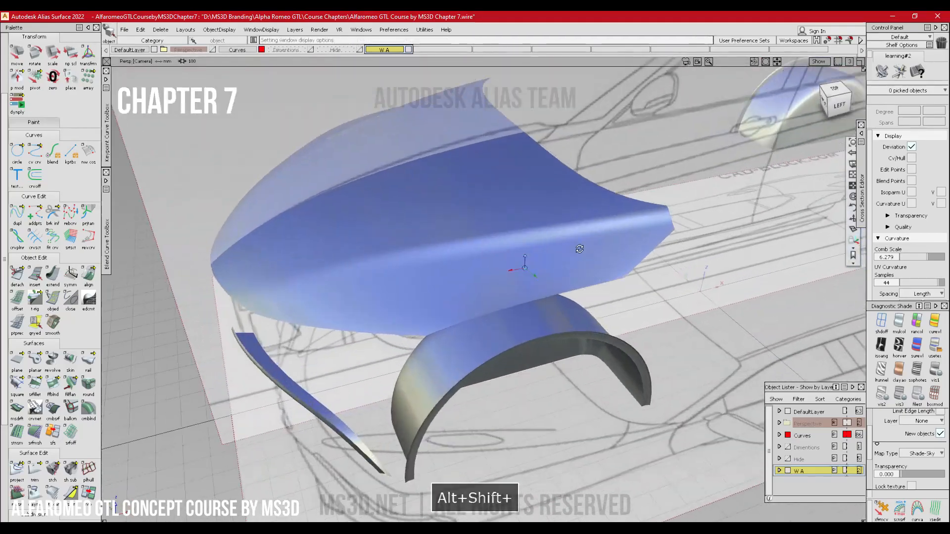
alt+shift+drag(579, 248, 569, 290)
ctrl+shift+right_drag(569, 289, 548, 280)
alt+shift+drag(549, 280, 436, 163)
alt+shift+right_drag(589, 273, 515, 277)
alt+shift+drag(515, 278, 572, 350)
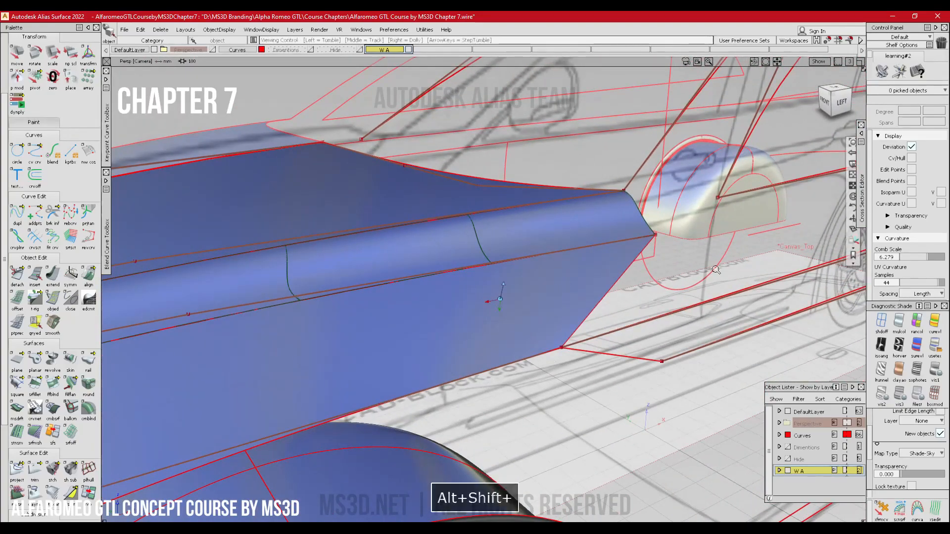
alt+shift+right_drag(715, 269, 702, 294)
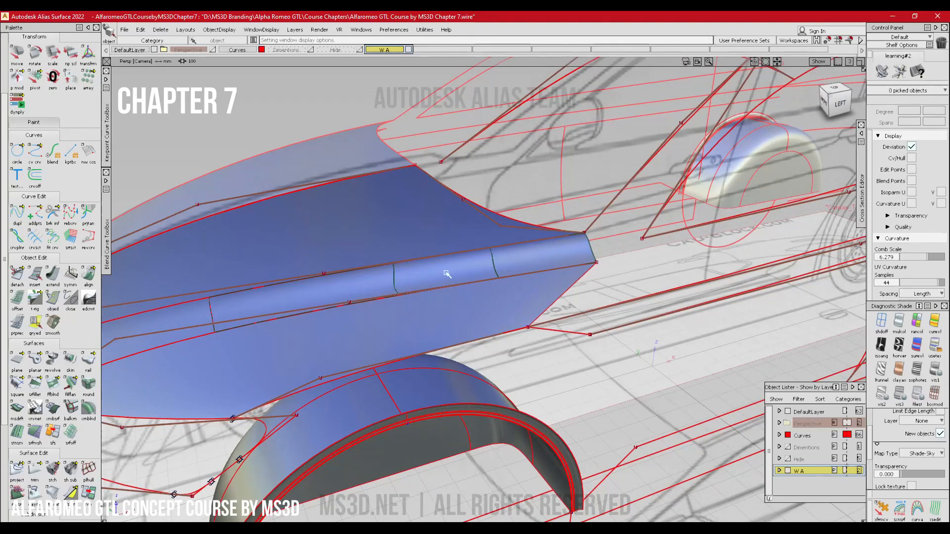
- Assign the three blend surfaces along the hood crease to the Curves layer and deselect them
alt+shift+drag(447, 274, 663, 208)
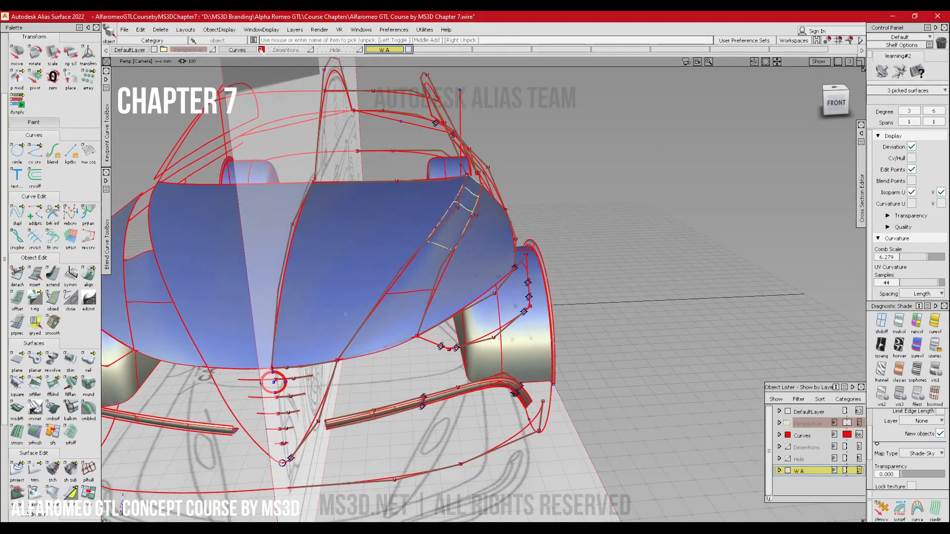
drag(246, 50, 245, 59)
ctrl+shift+drag(442, 246, 437, 204)
- Examine the hood and blend reflections with the model lines hidden, and apply horizontal/vertical zebra shading to check the stripes
alt+shift+drag(470, 275, 438, 363)
alt+shift+right_drag(439, 362, 441, 352)
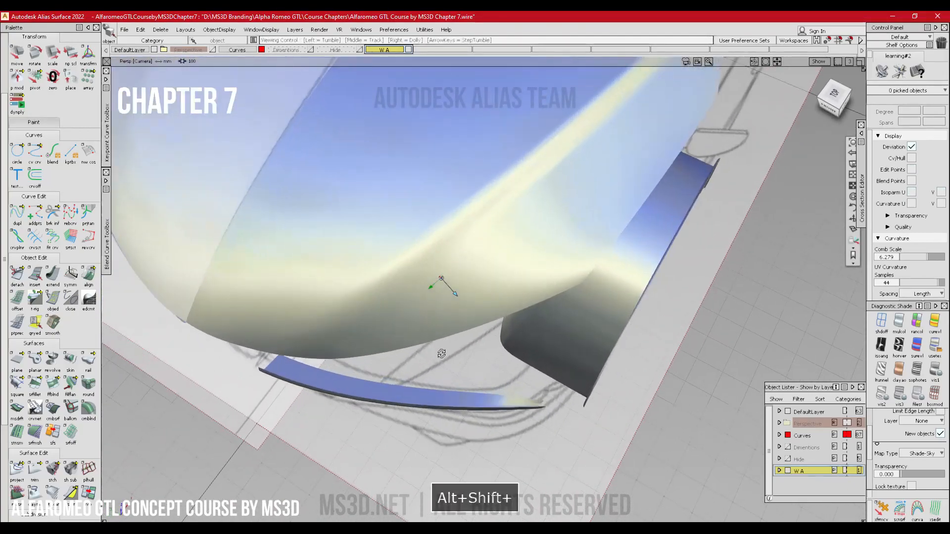
alt+shift+drag(441, 352, 396, 342)
alt+shift+drag(471, 218, 463, 313)
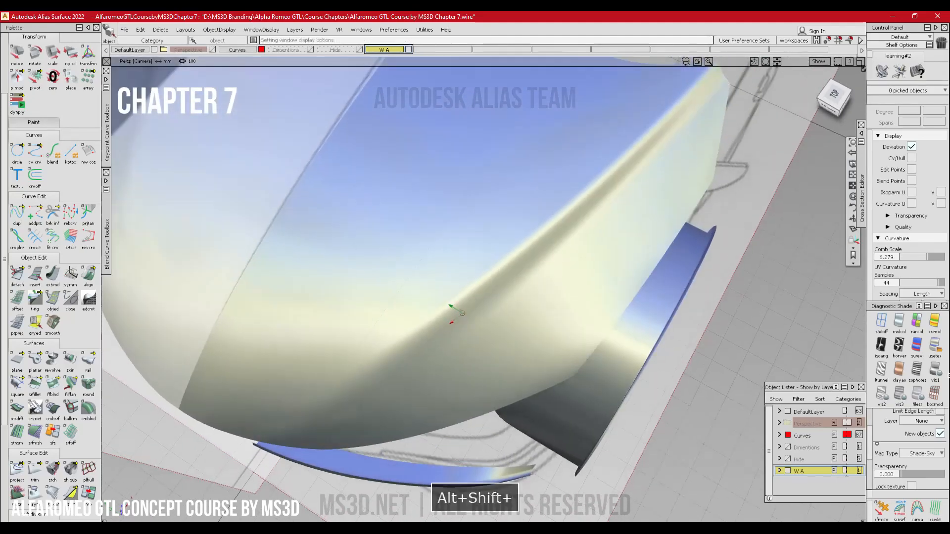
click(899, 346)
mouse_move(523, 335)
alt+shift+mouse_down()
mouse_move(527, 249)
mouse_move(588, 241)
alt+shift+mouse_up()
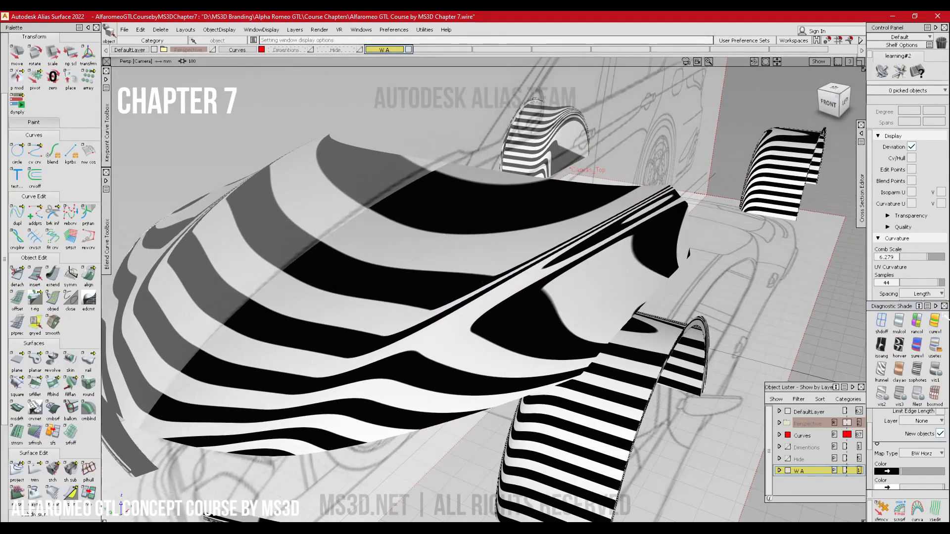
- Apply the user texture shading again and show the model lines over the whole front of the car
click(934, 346)
mouse_move(500, 347)
alt+shift+mouse_down()
mouse_move(525, 304)
mouse_move(579, 294)
alt+shift+mouse_up()
alt+shift+right_drag(579, 295, 572, 366)
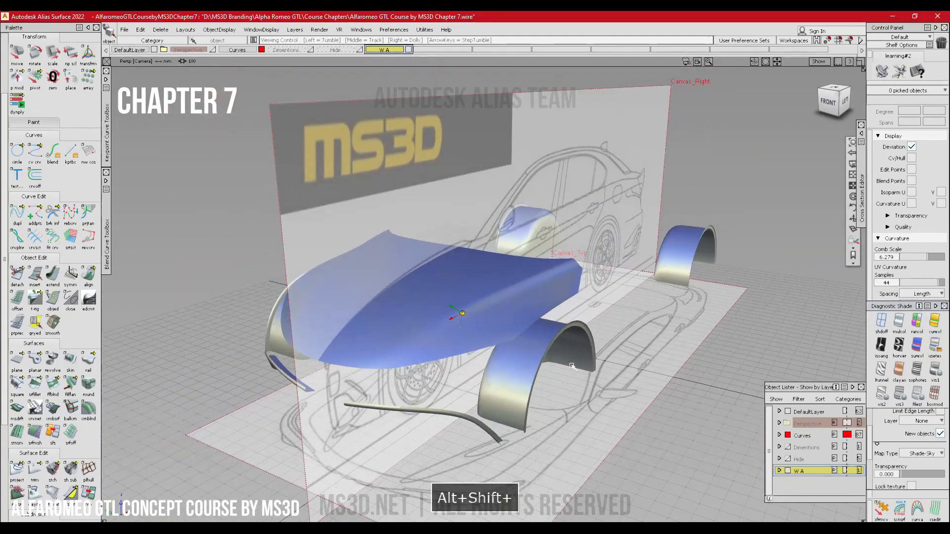
alt+shift+middle_drag(572, 366, 579, 327)
alt+shift+right_drag(579, 326, 617, 231)
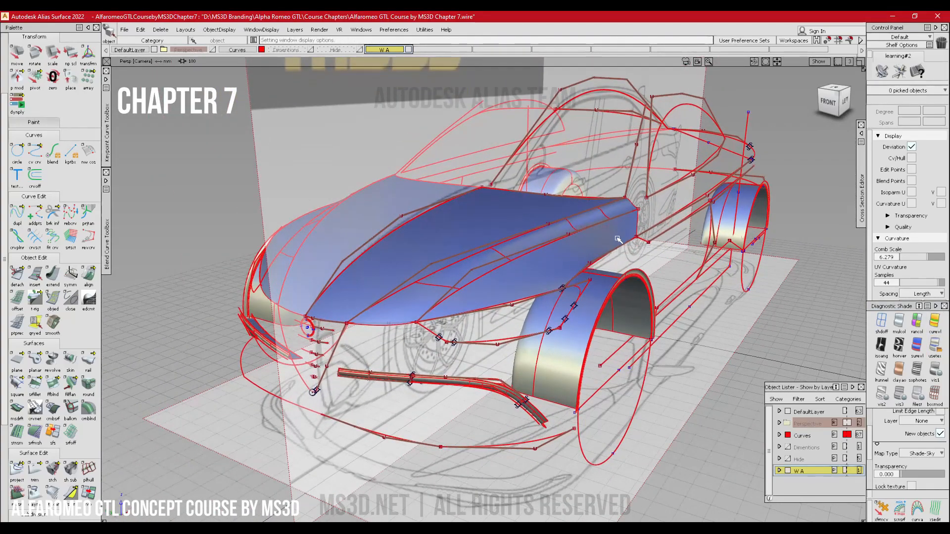